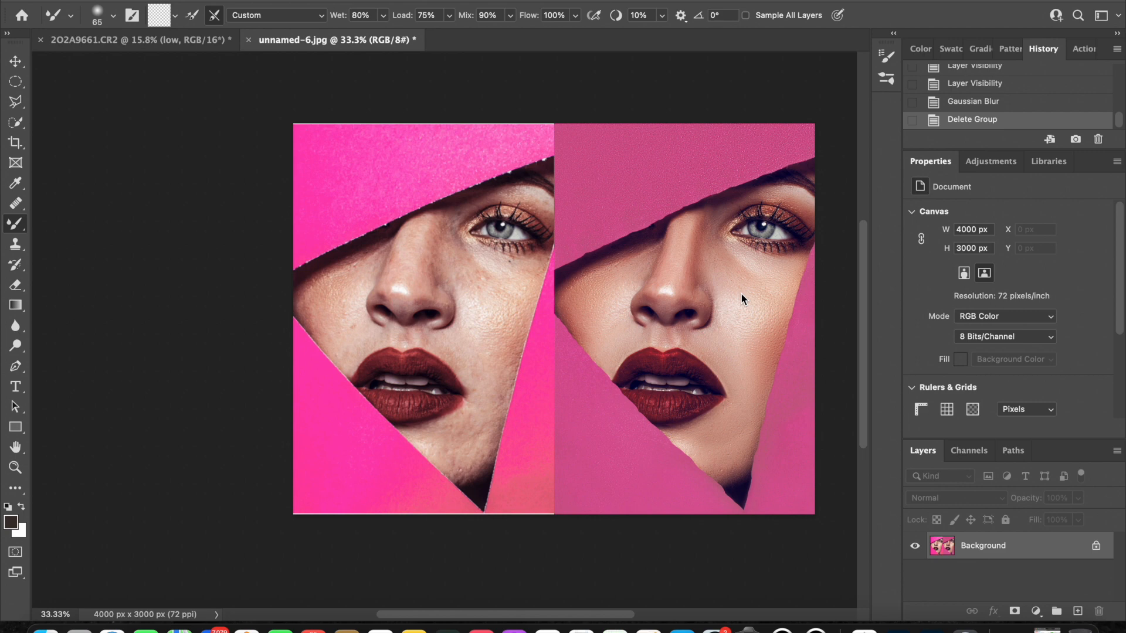
Create a new layer group and duplicate the Background layer twice
click(1057, 612)
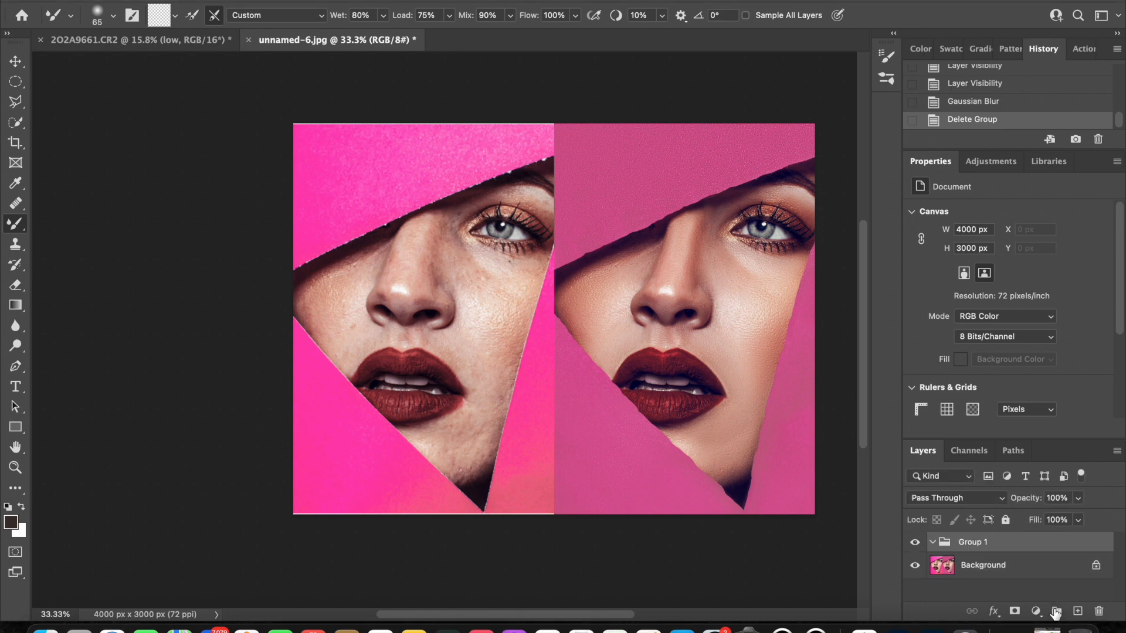
click(1025, 569)
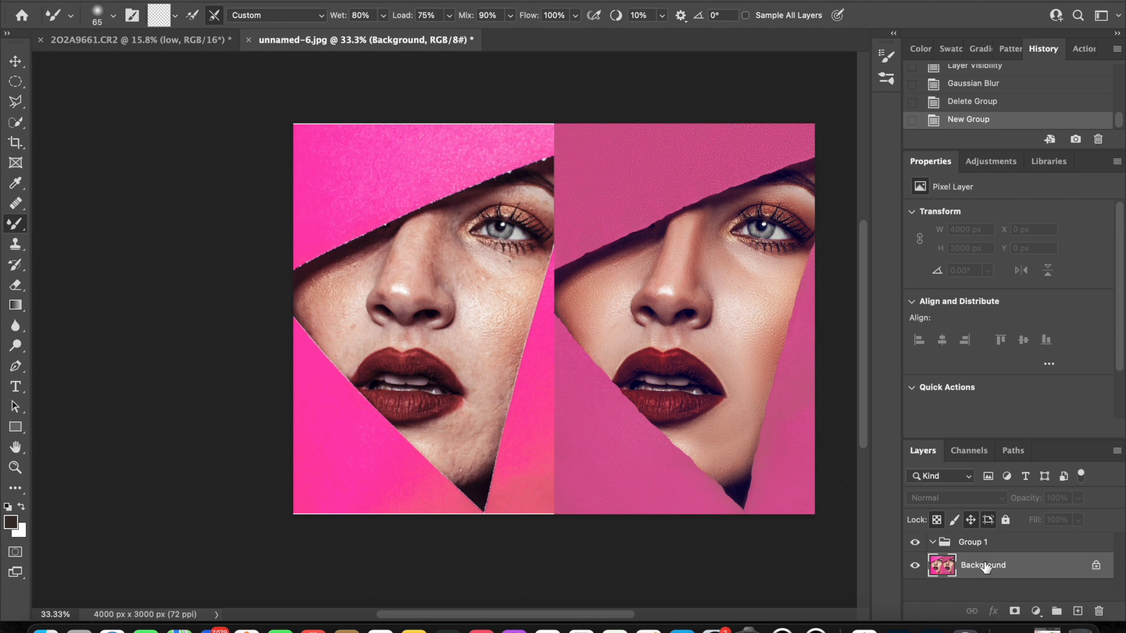
key(super+j)
key(super+j)
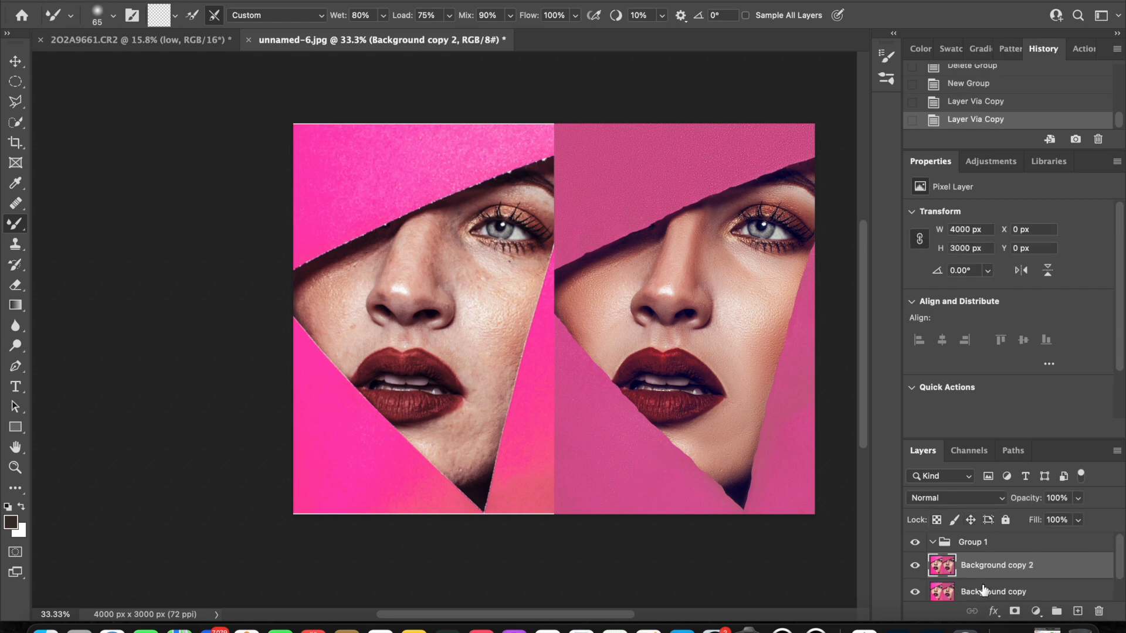
Rename the lower background copy as Color and the upper copy as Texture
double_click(983, 593)
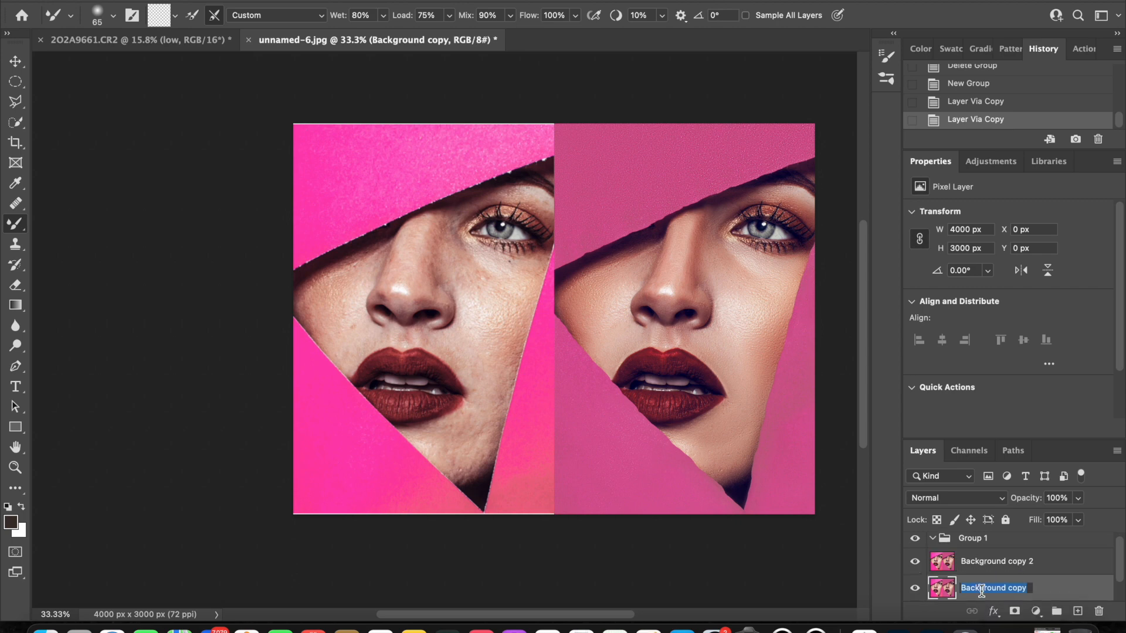
key(BackSpace)
text(X)
key(BackSpace)
text(Color)
double_click(990, 560)
text(Tex)
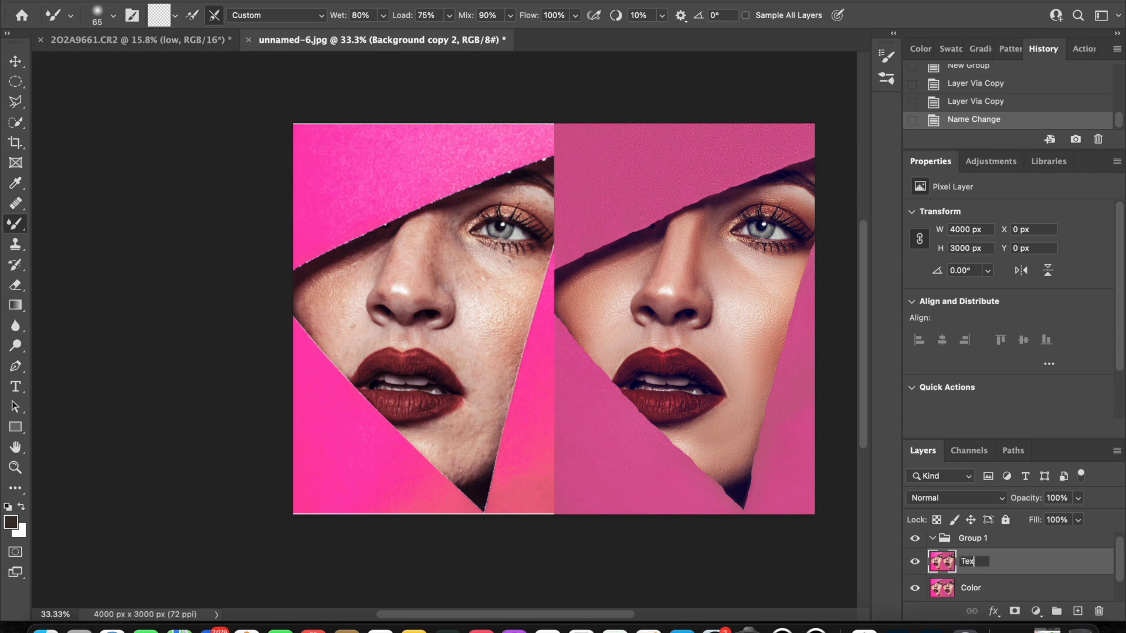
text(ture)
key(Return)
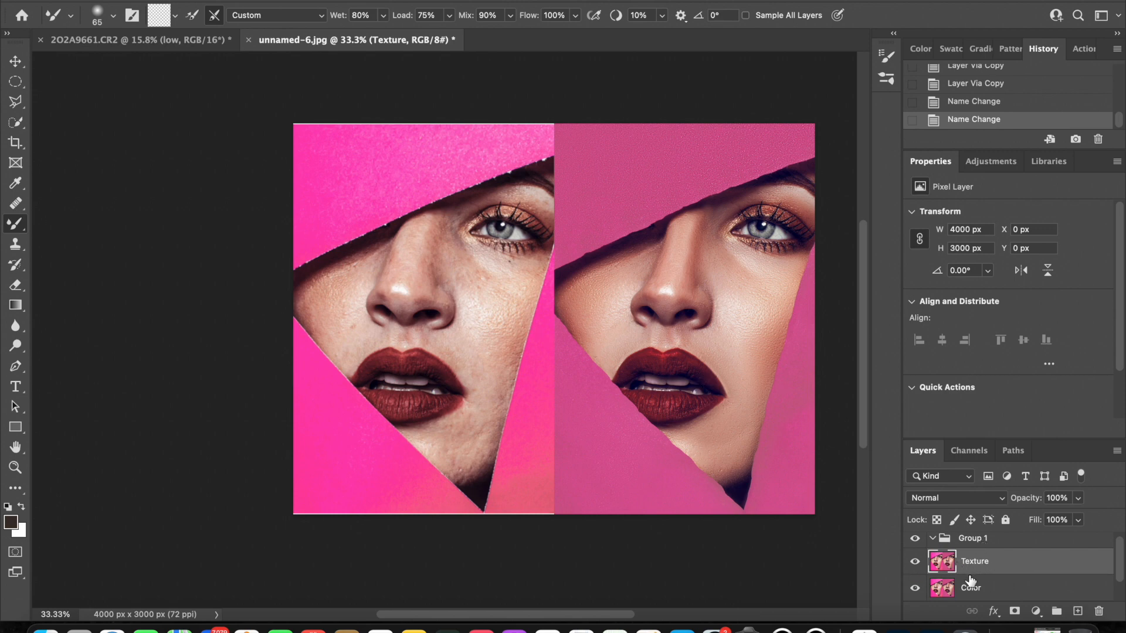
Move the Color and Texture layers into Group 1, with Texture above Color
drag(951, 594, 952, 544)
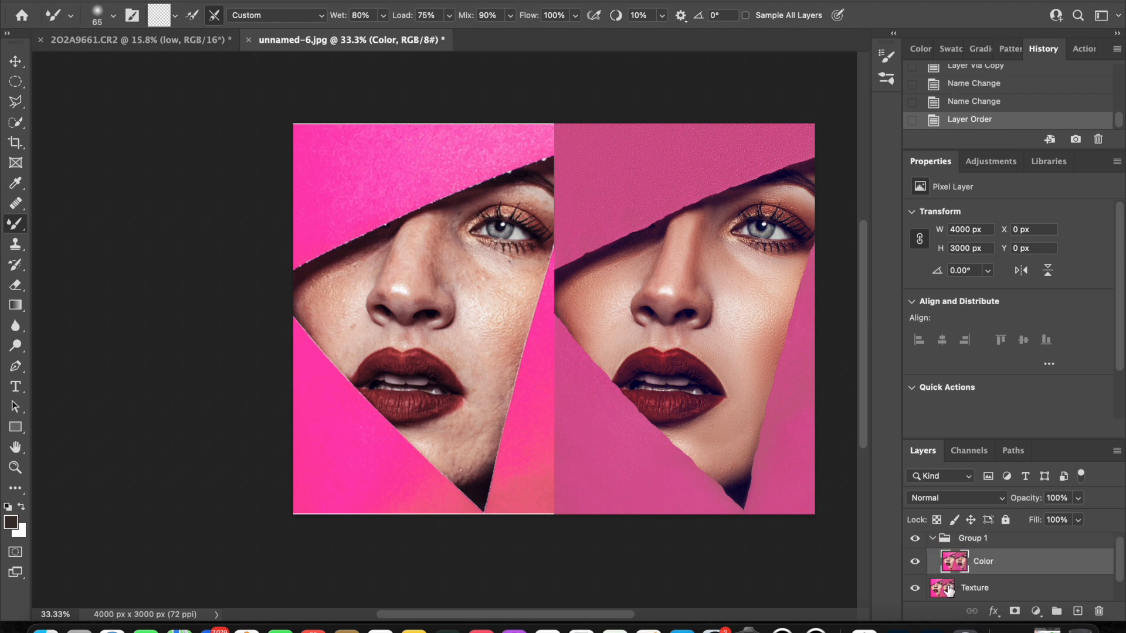
drag(949, 590, 946, 542)
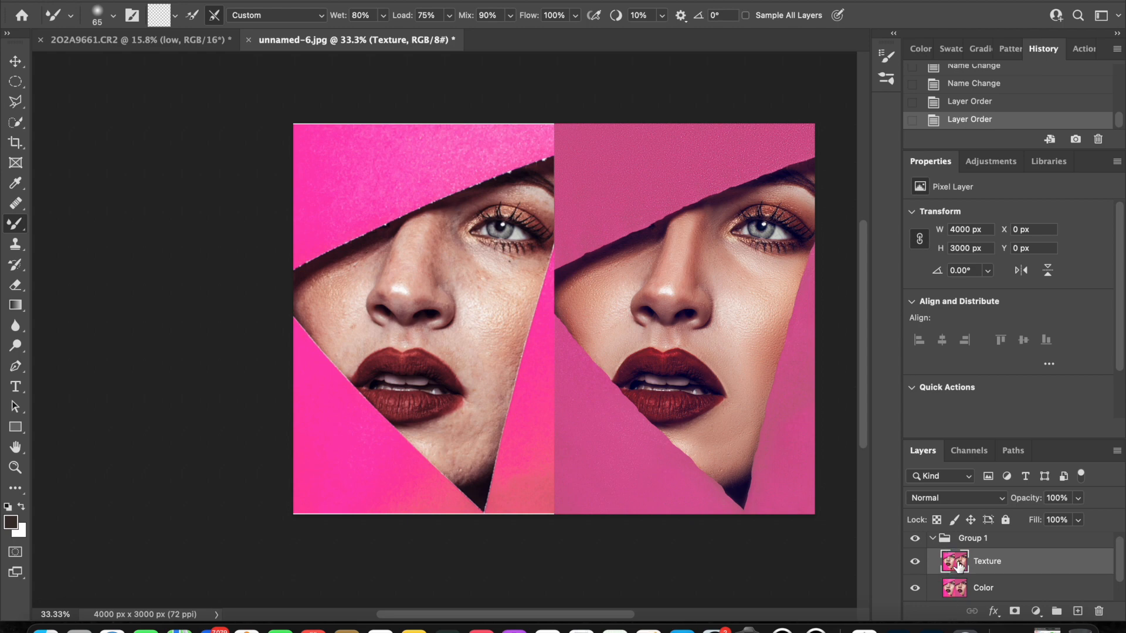
Hide the Texture layer and apply a Gaussian Blur with a 5.0-pixel radius to the Color layer
click(983, 588)
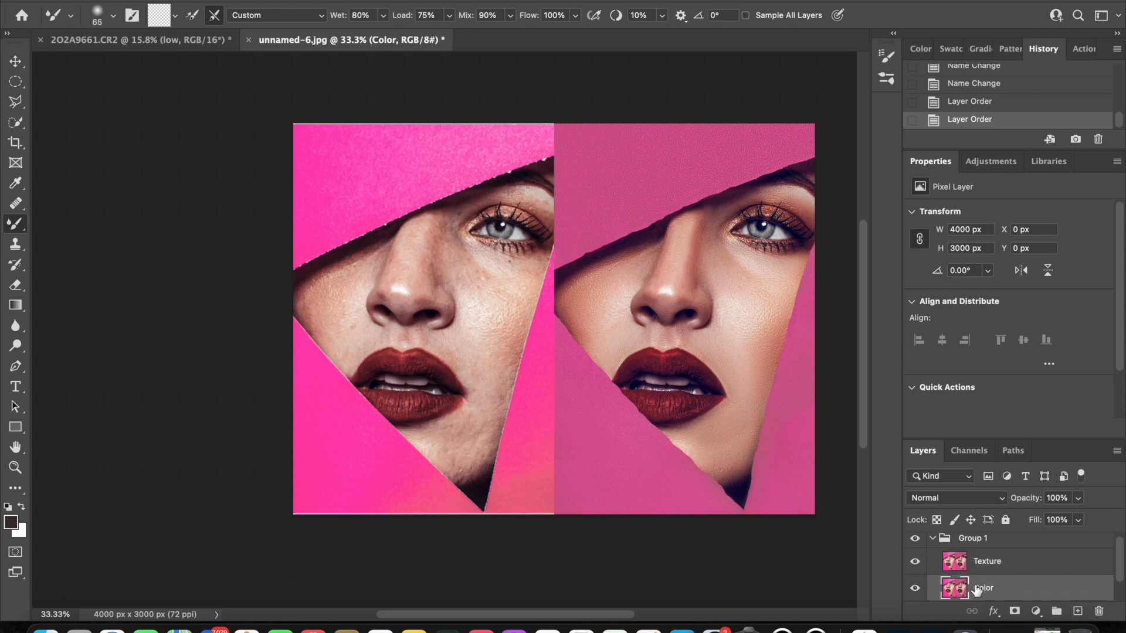
click(915, 562)
click(360, 1)
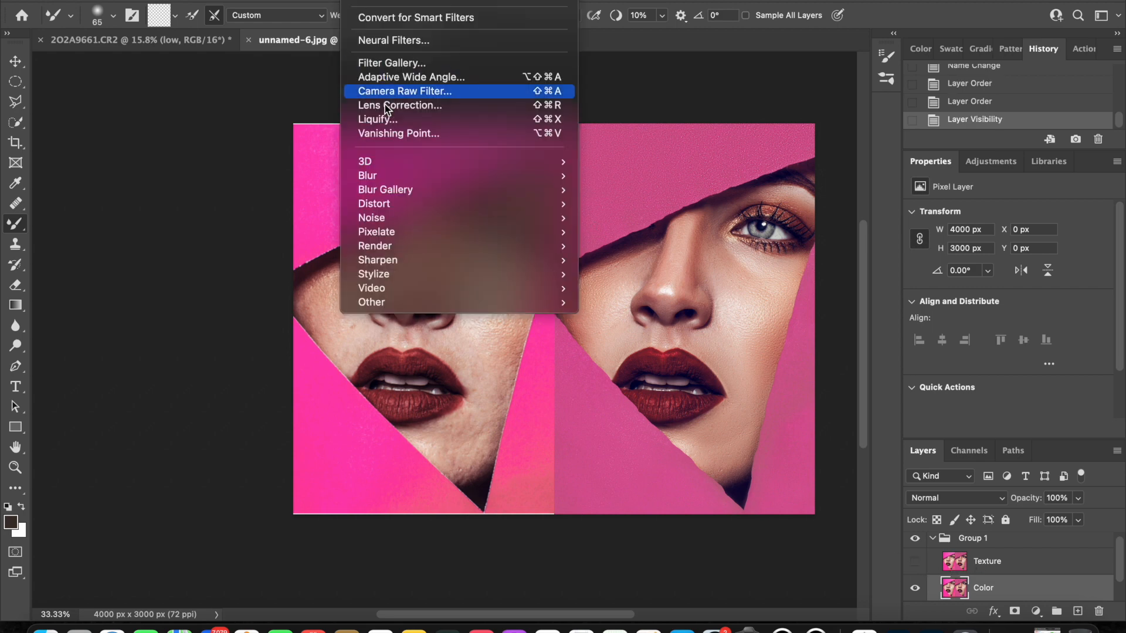
mouse_move(387, 175)
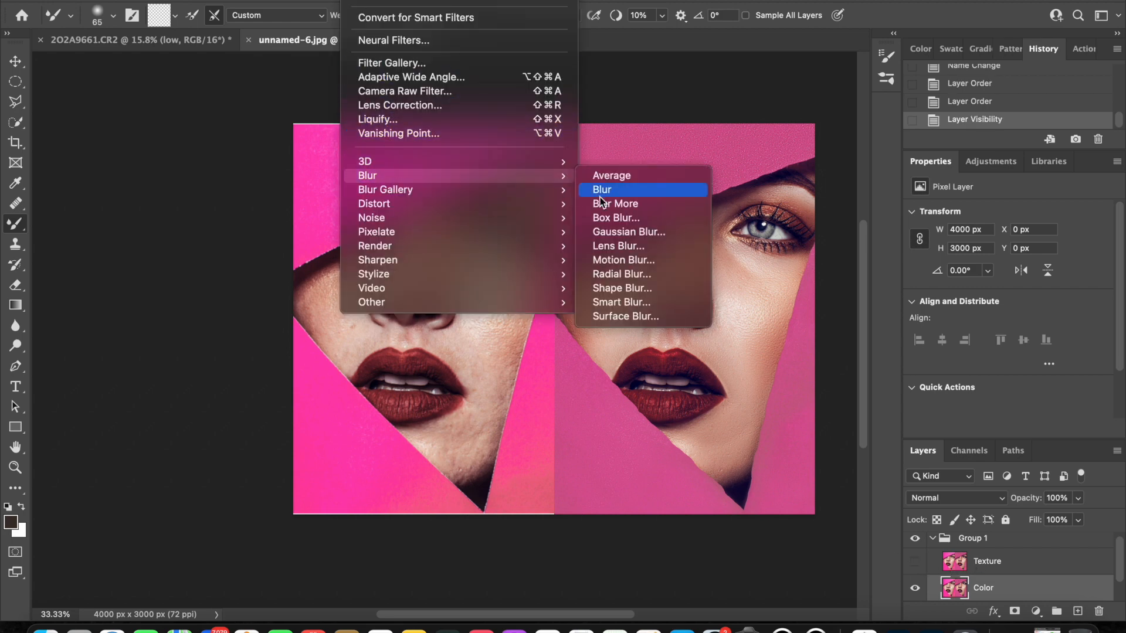
click(640, 233)
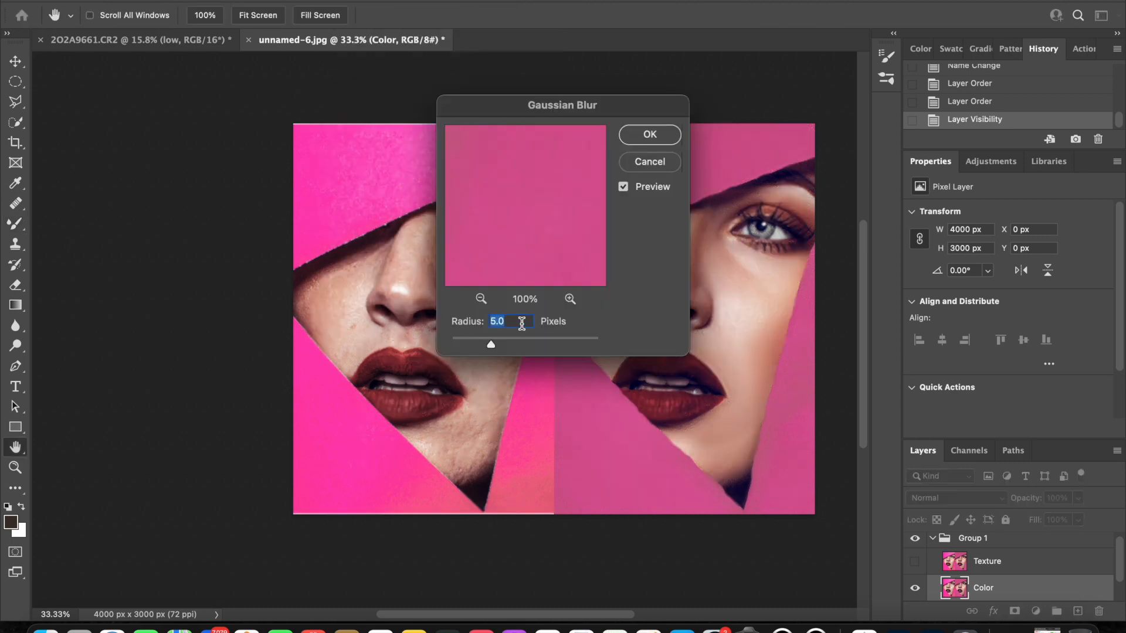
click(640, 131)
Show the Texture layer and run Apply Image on it with the Color layer as source, Subtract blending, scale 2 and offset 128
click(916, 561)
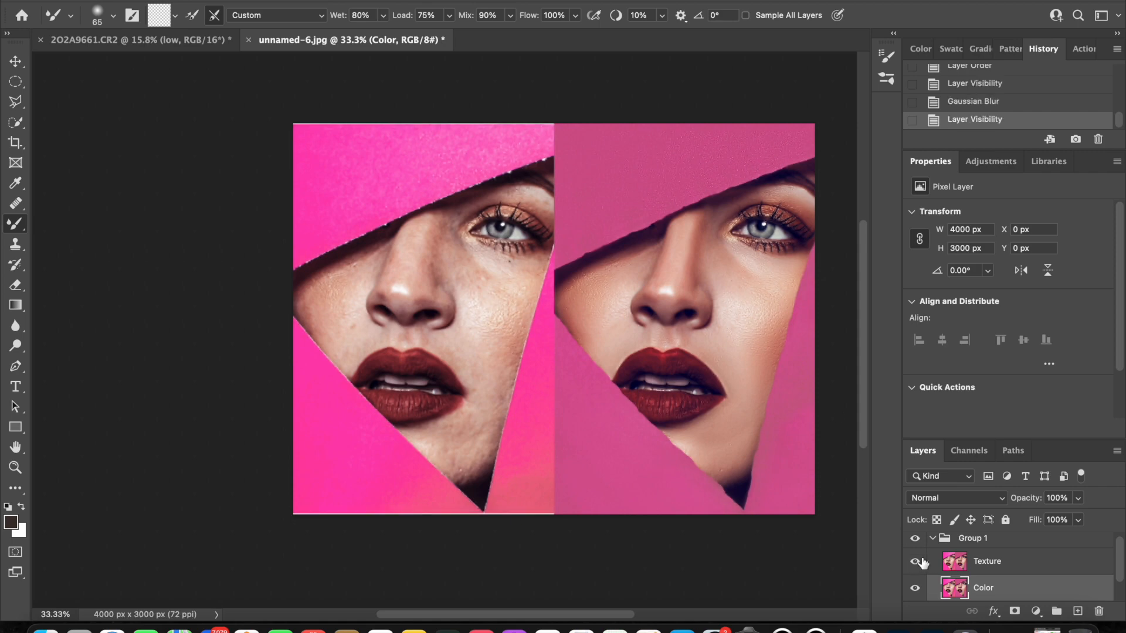
click(960, 563)
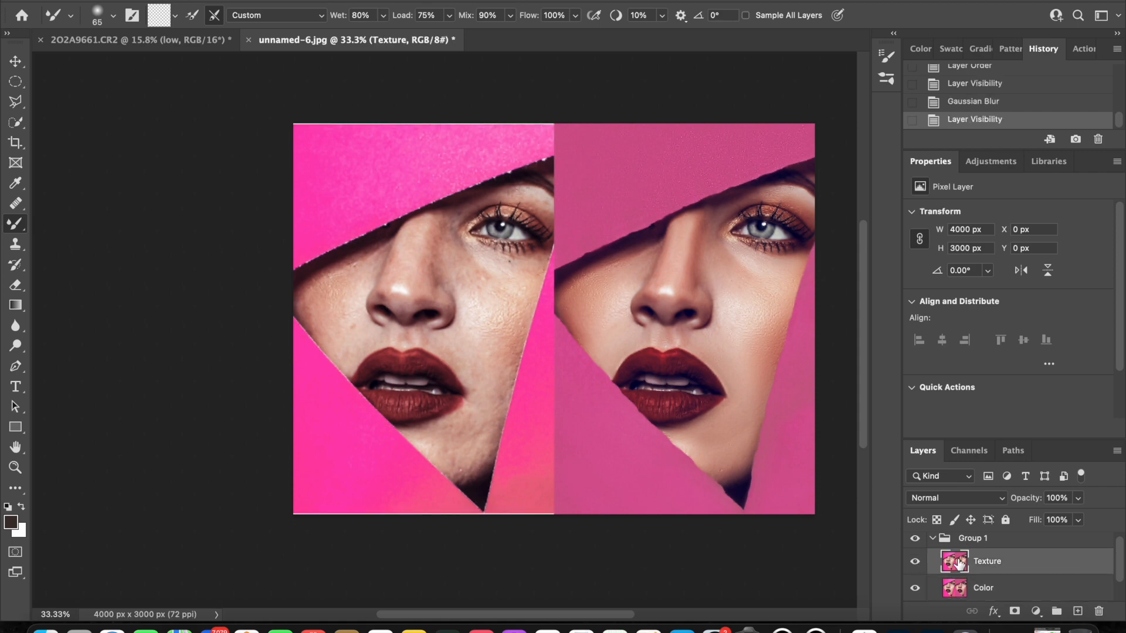
click(187, 0)
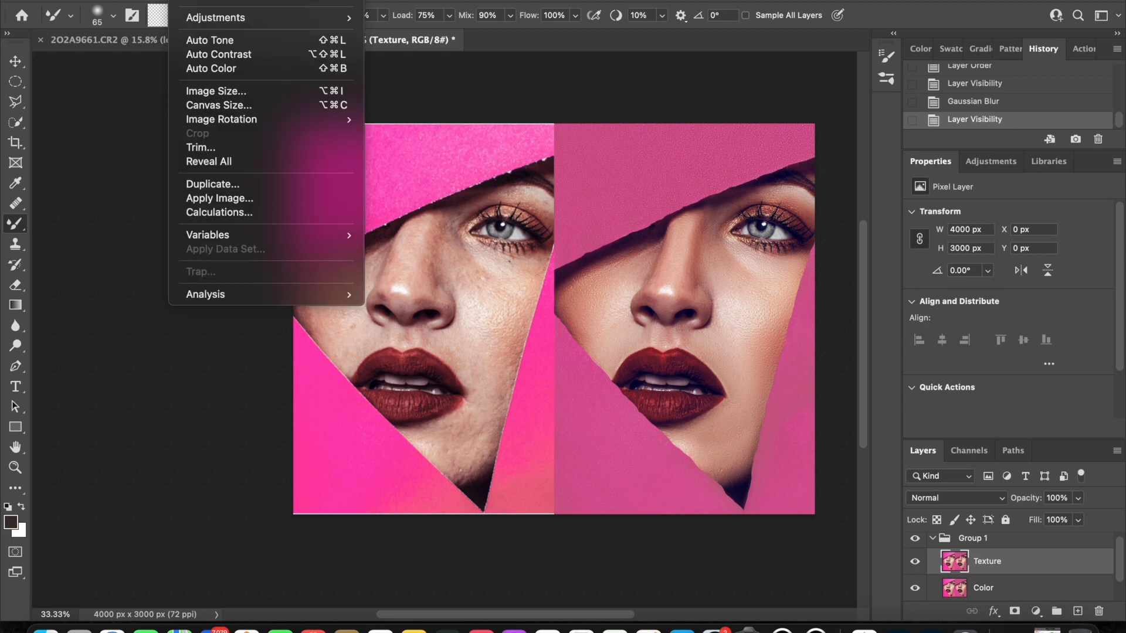
click(235, 199)
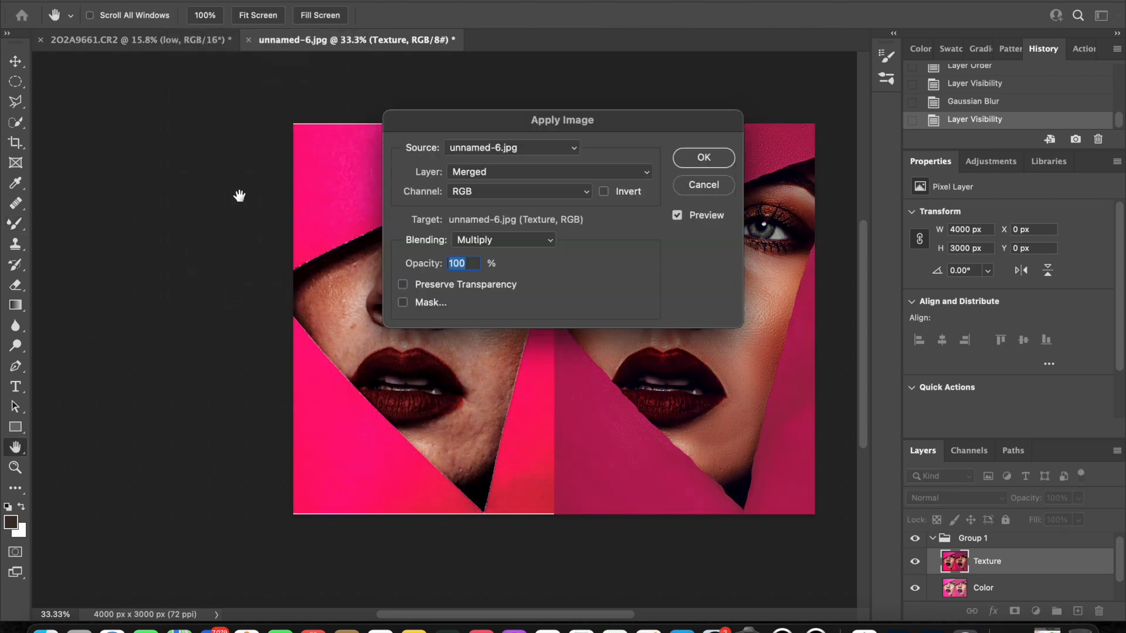
click(502, 173)
click(492, 213)
click(498, 238)
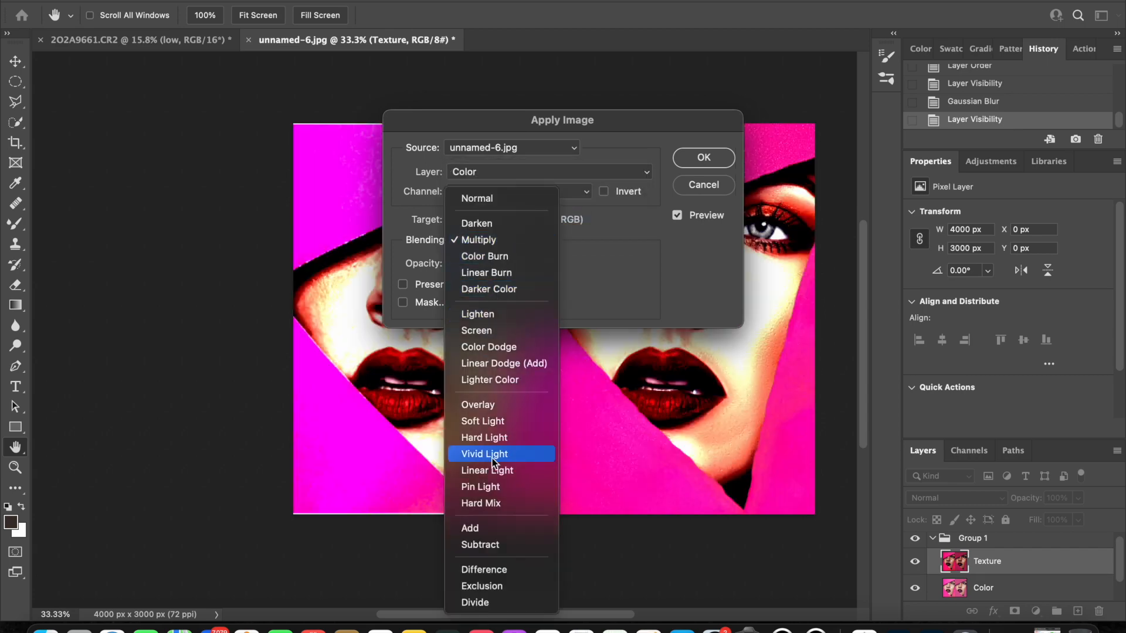
click(488, 546)
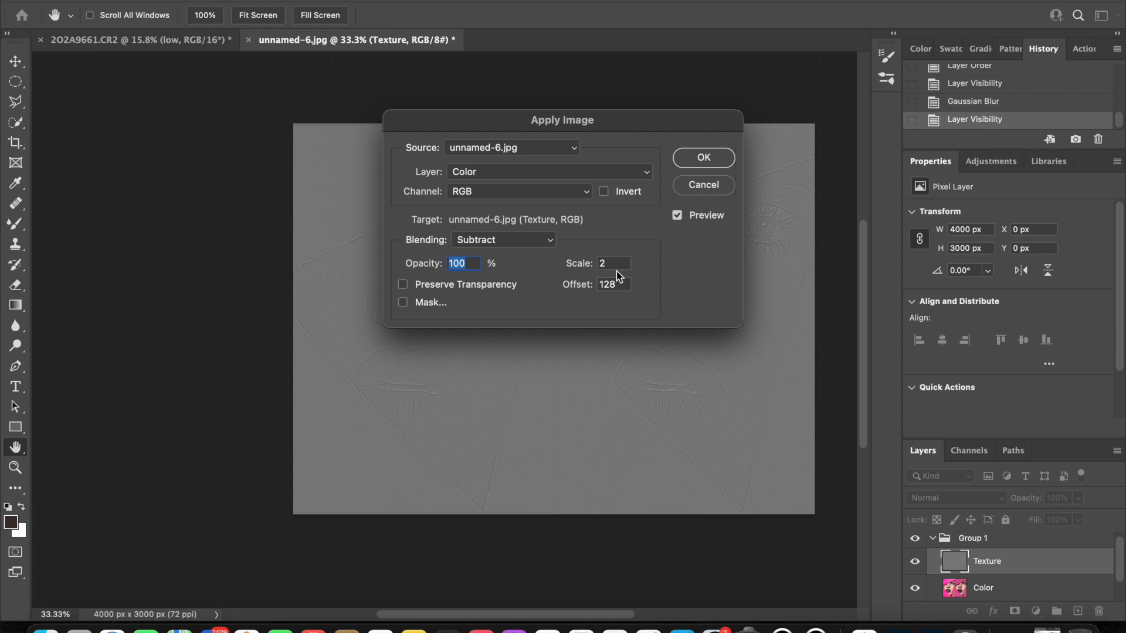
click(710, 157)
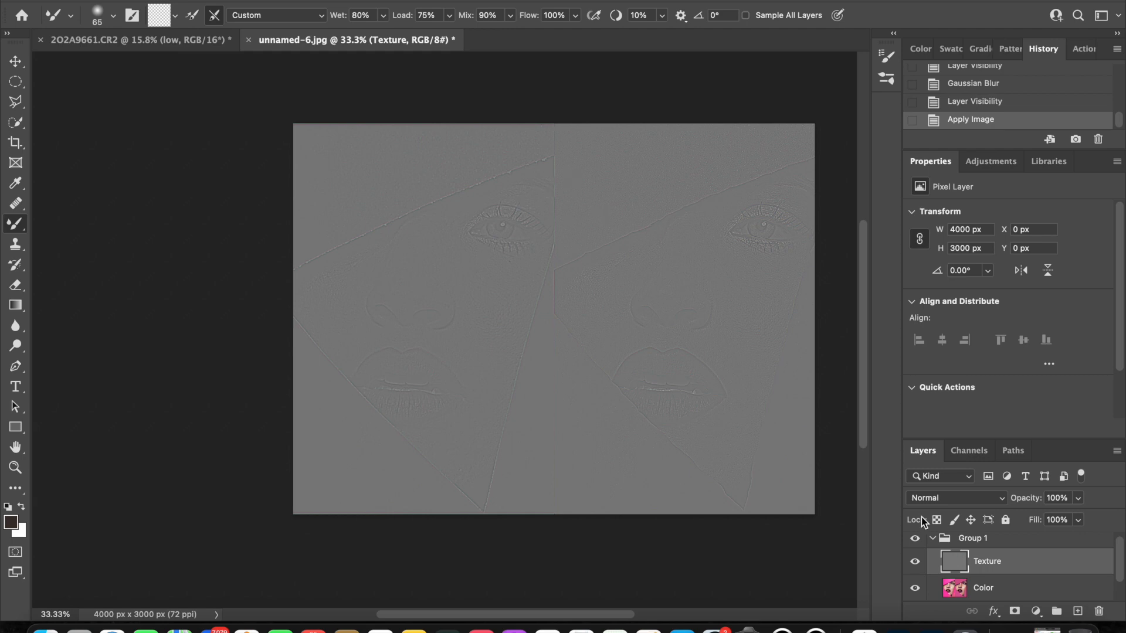
Set the Texture layer's blend mode to Linear Light and toggle Group 1's visibility to compare the image before and after
click(958, 503)
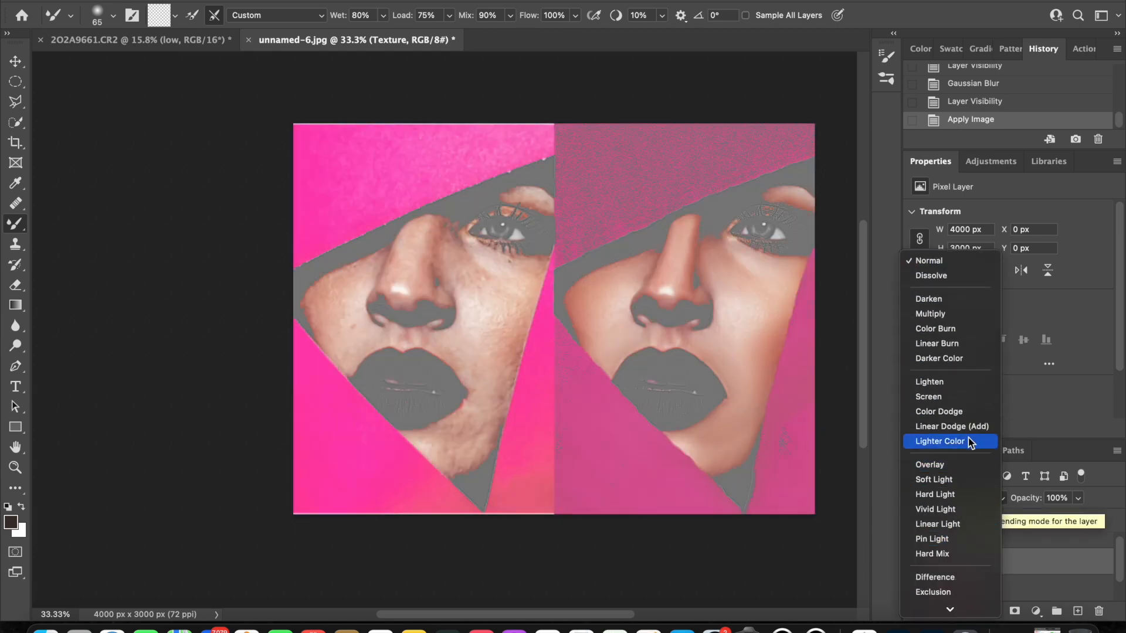
click(955, 523)
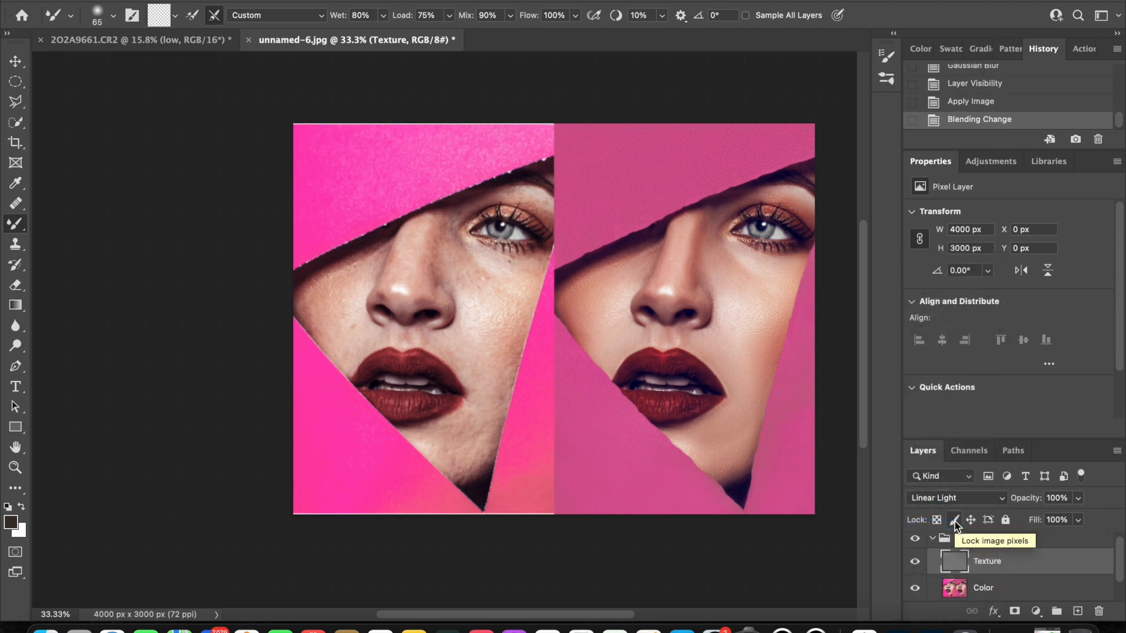
click(915, 539)
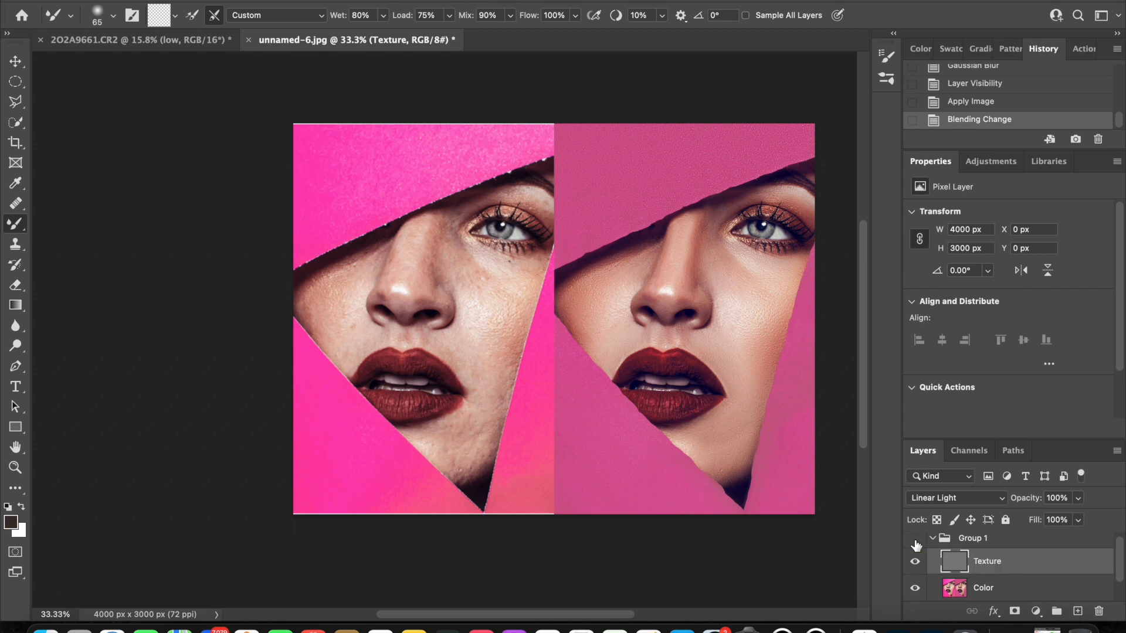
click(916, 540)
click(916, 539)
click(915, 539)
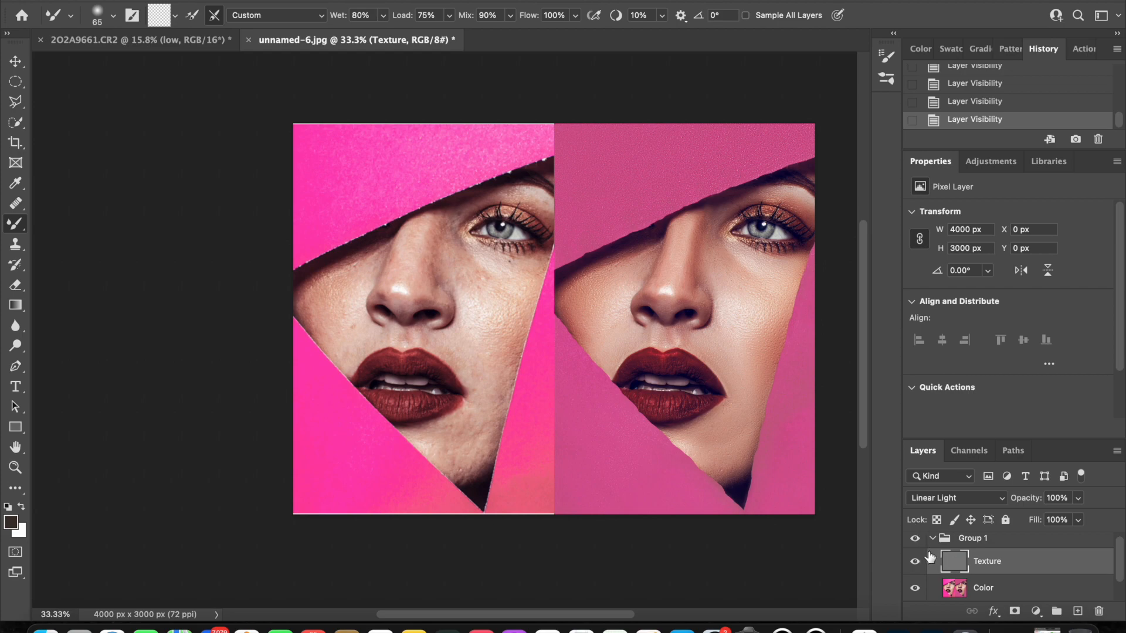
Cycle through the tools grouped with the Brush until the Mixer Brush is active again
scroll(927, 547, down, 1)
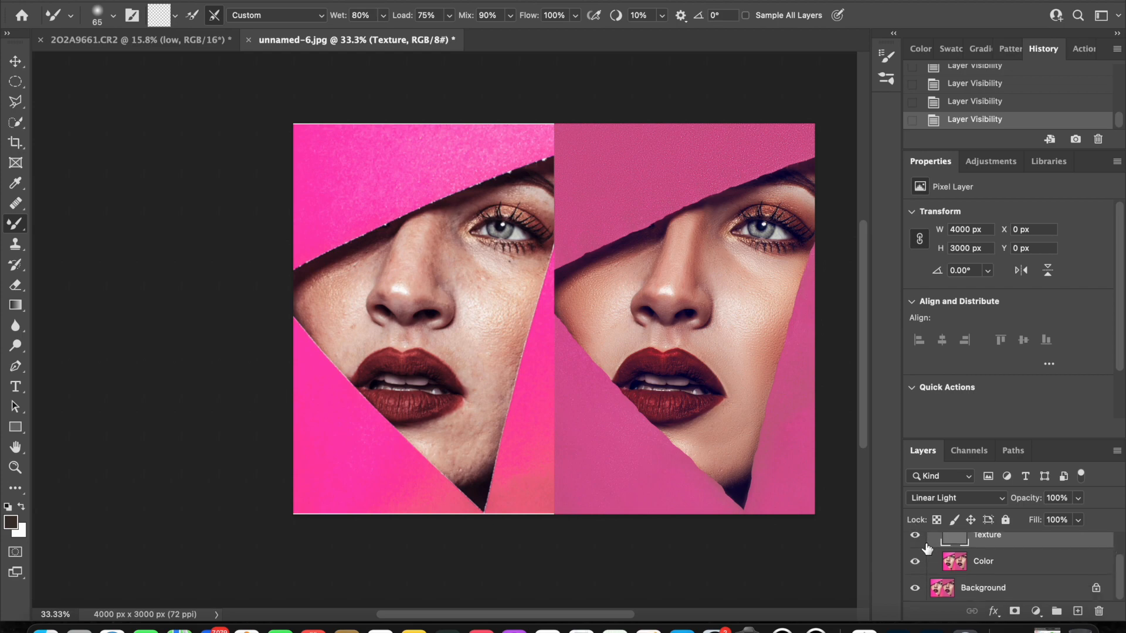
scroll(741, 433, up, 5)
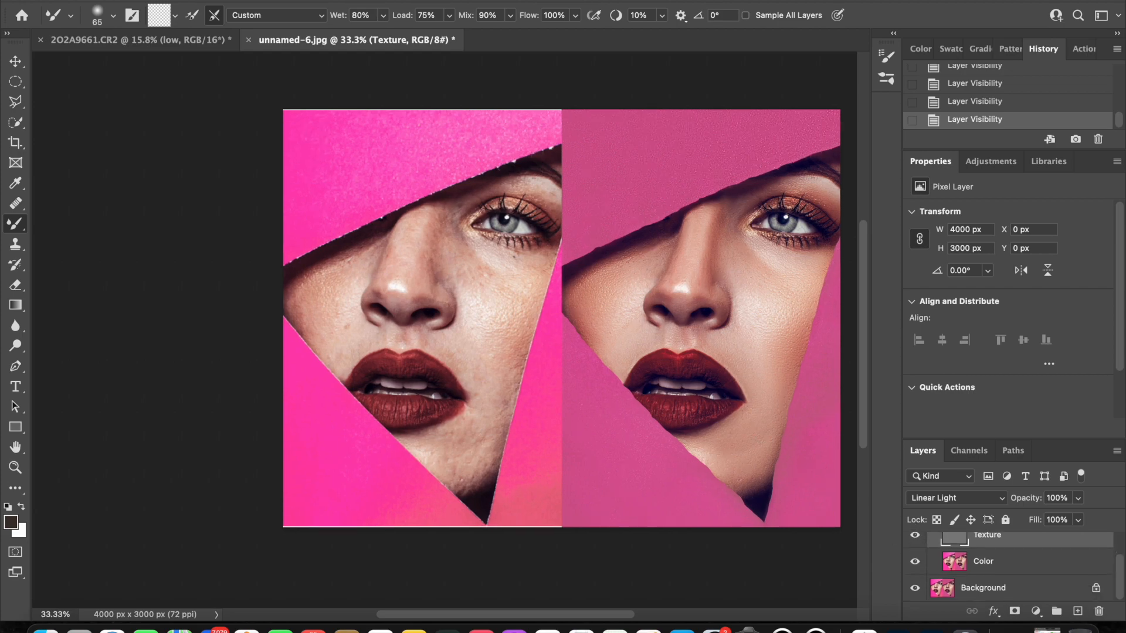
scroll(740, 433, down, 1)
scroll(740, 433, down, 1)
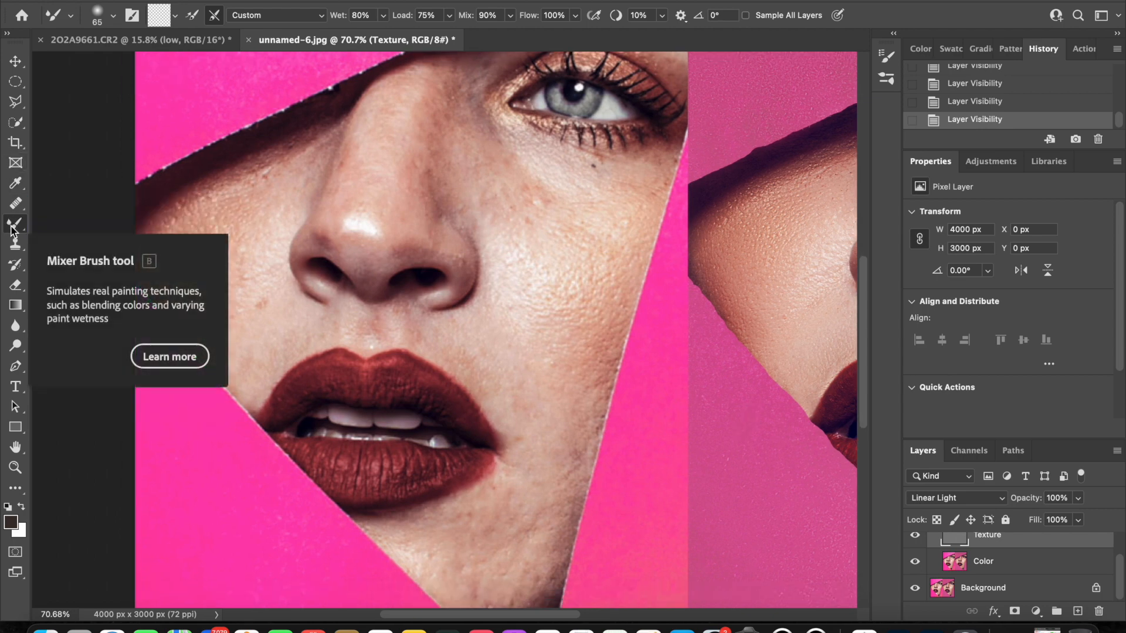
key(shift+b)
key(shift+b)
key(shift+b)
key(shift+b)
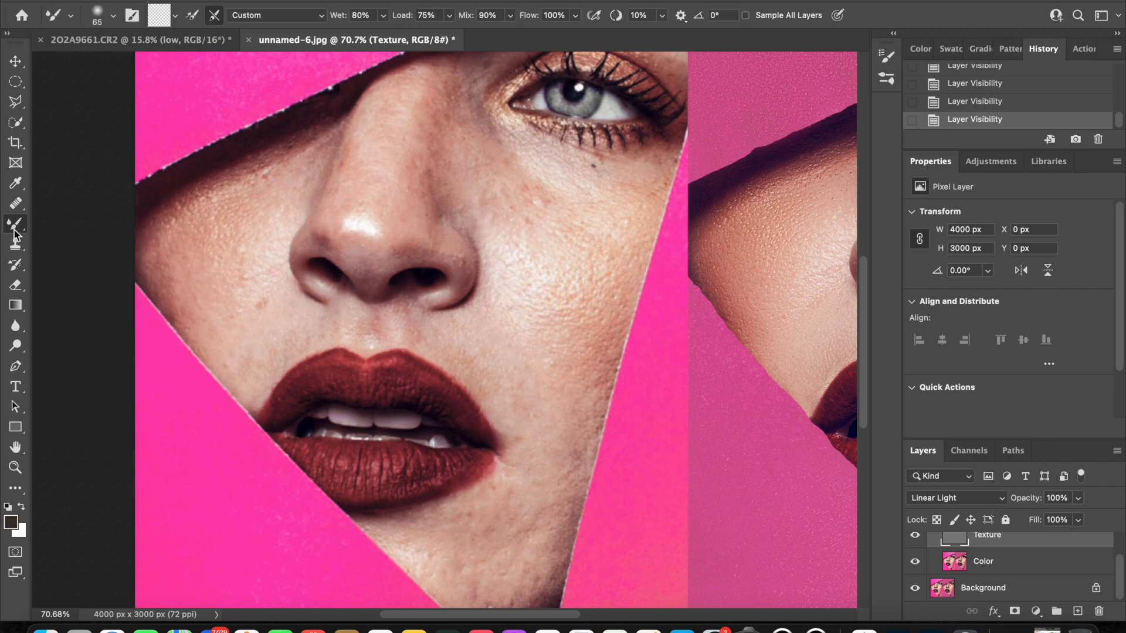
key(shift+b)
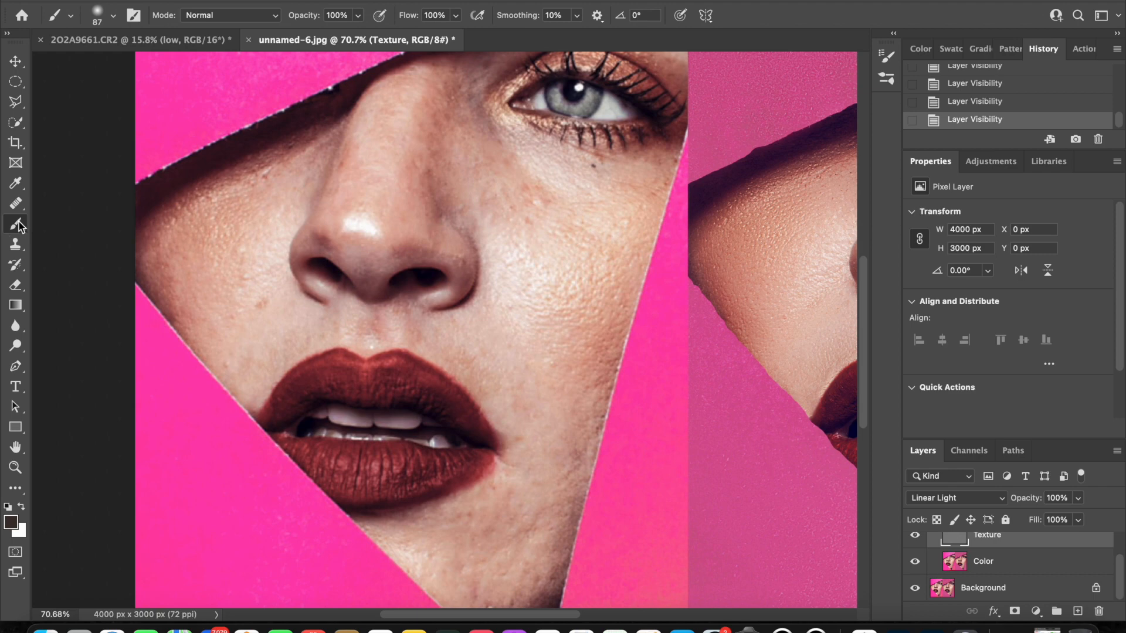
key(shift+b)
key(shift+b)
key(shift+b)
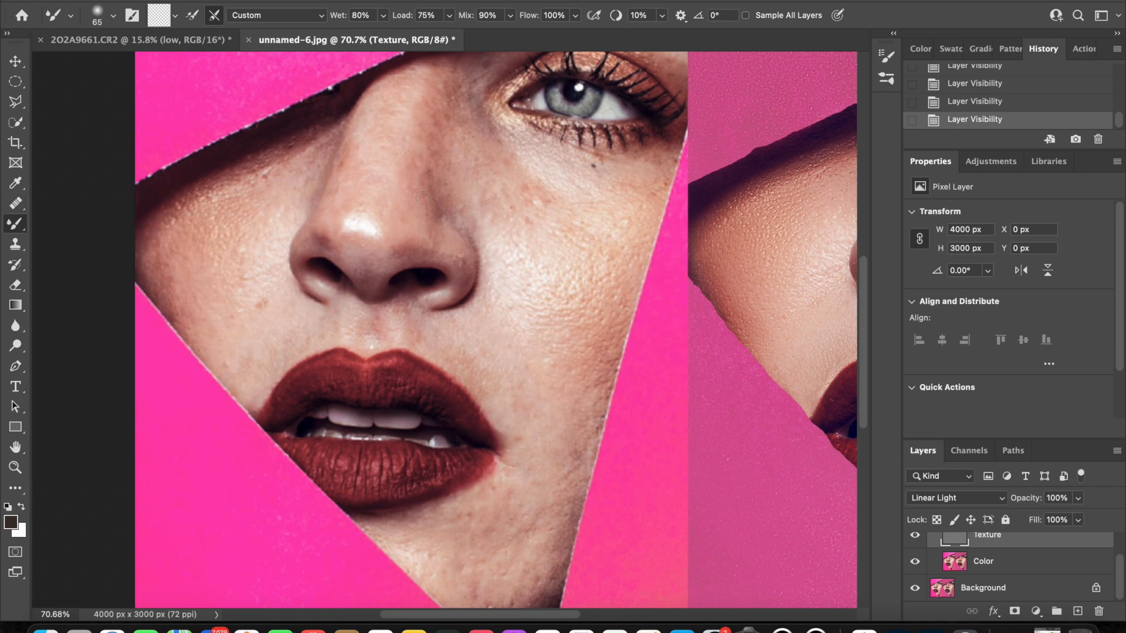
Set the Mixer Brush size to 220 px
scroll(422, 198, down, 5)
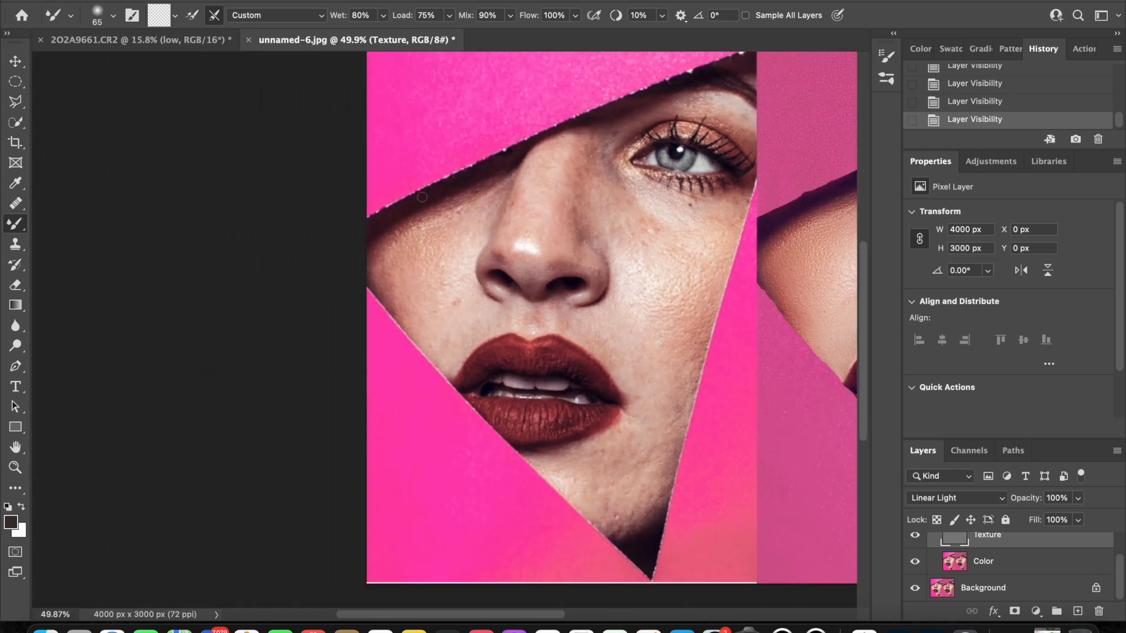
scroll(421, 199, right, 2)
scroll(421, 199, down, 2)
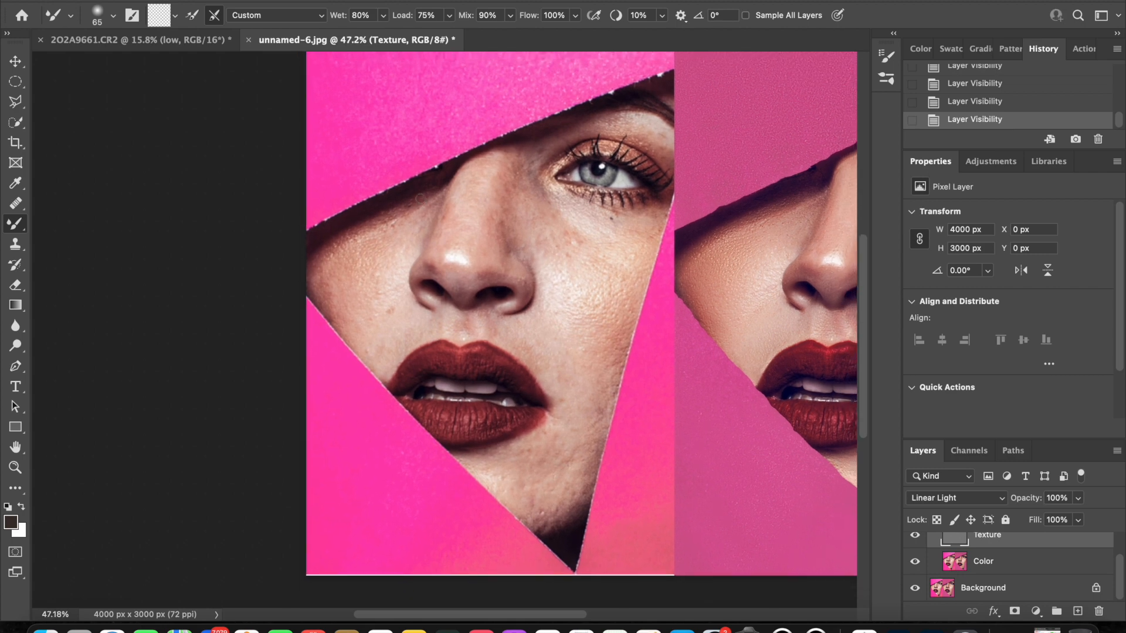
scroll(421, 199, left, 2)
scroll(421, 199, down, 1)
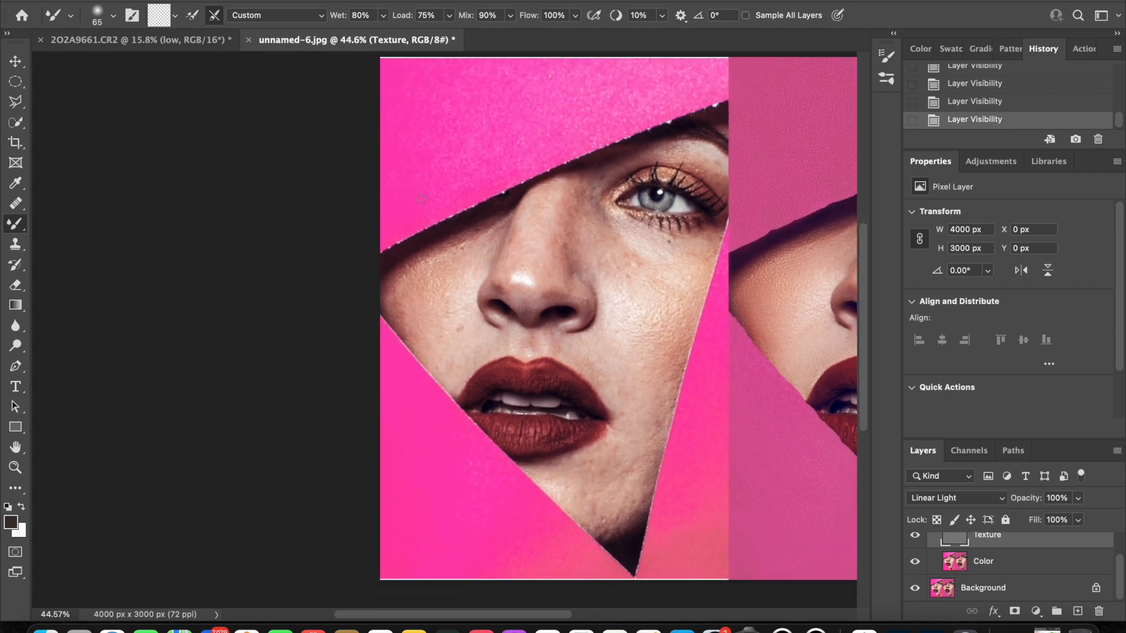
click(113, 19)
click(143, 60)
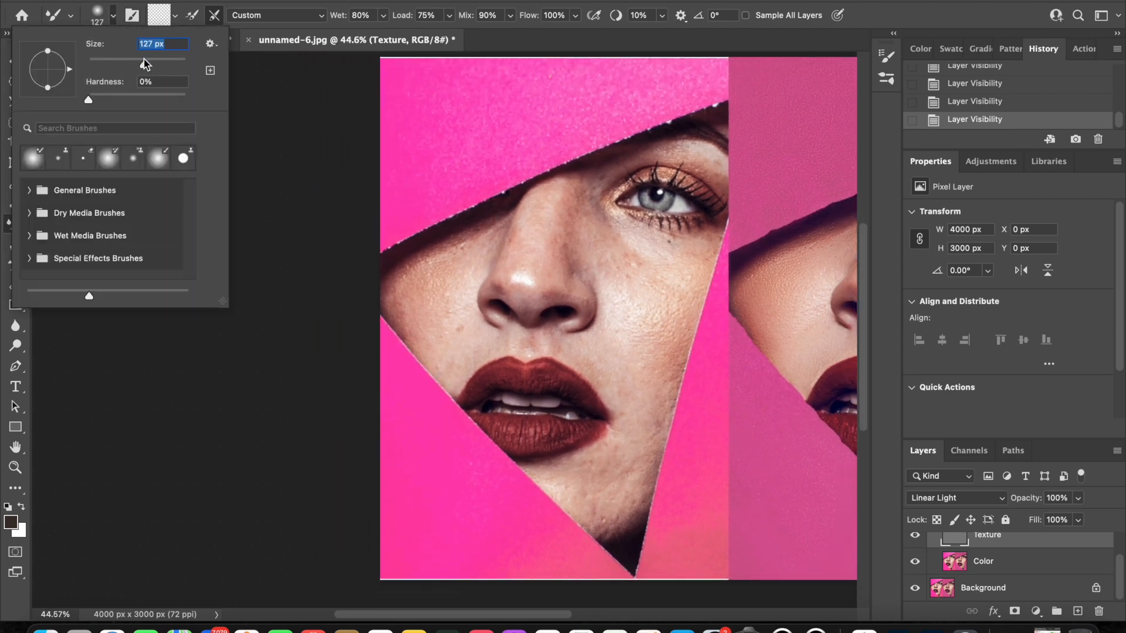
click(155, 63)
Try a short Mixer Brush stroke on the cheek below the eye on the Texture layer, and undo it
drag(616, 260, 618, 265)
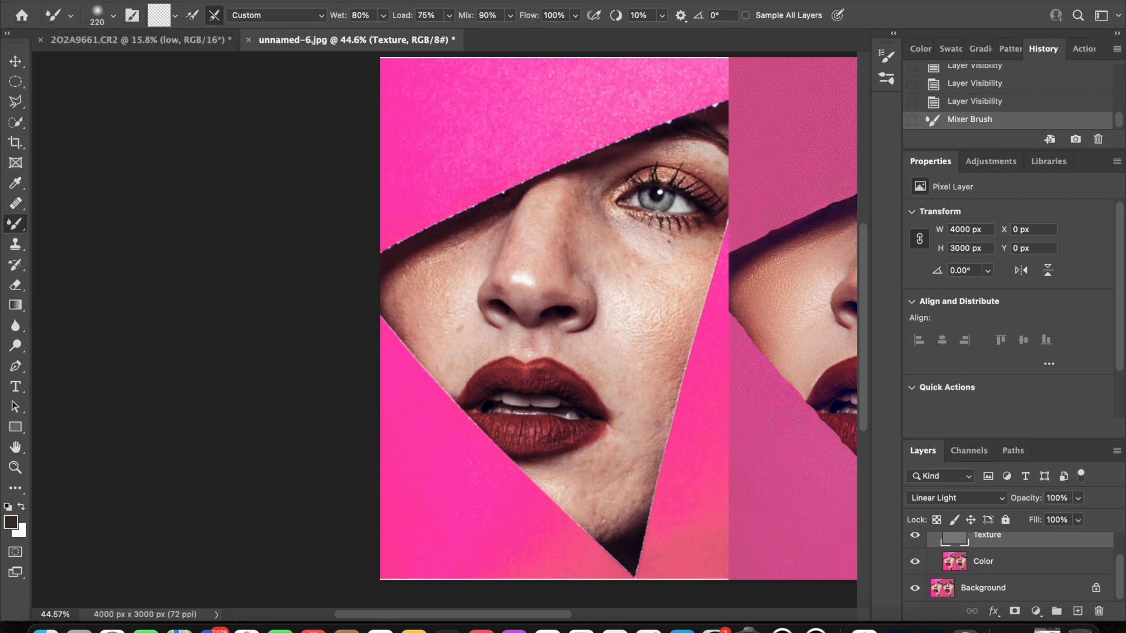
click(984, 103)
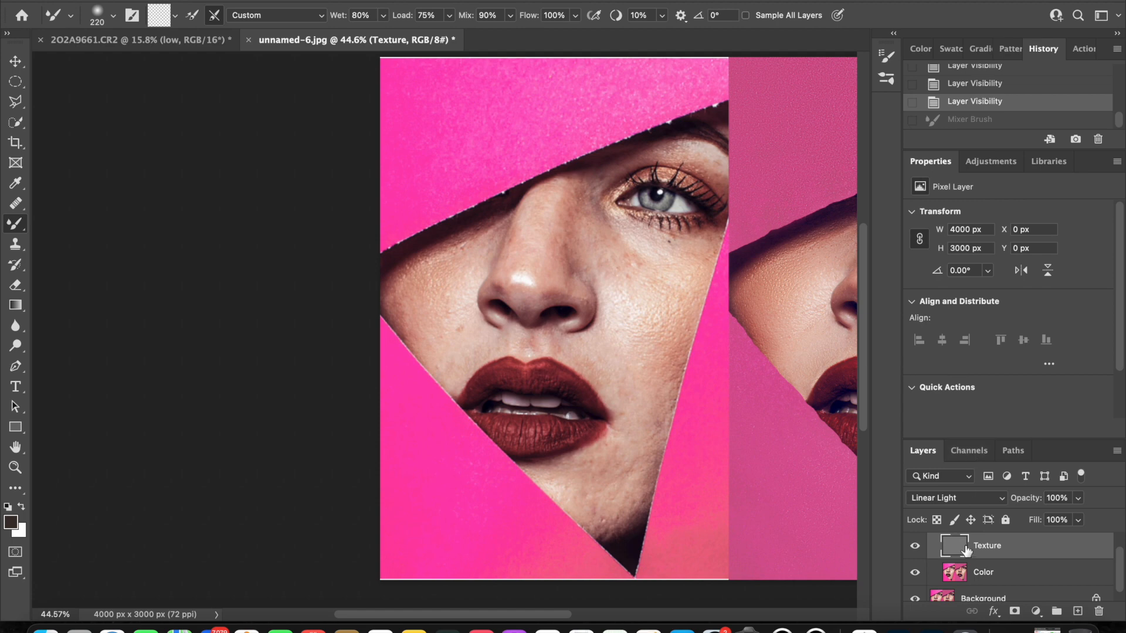
On the Color layer, blend the skin under the eye and on the right cheek with the Mixer Brush, temporarily hiding the Texture layer
click(960, 580)
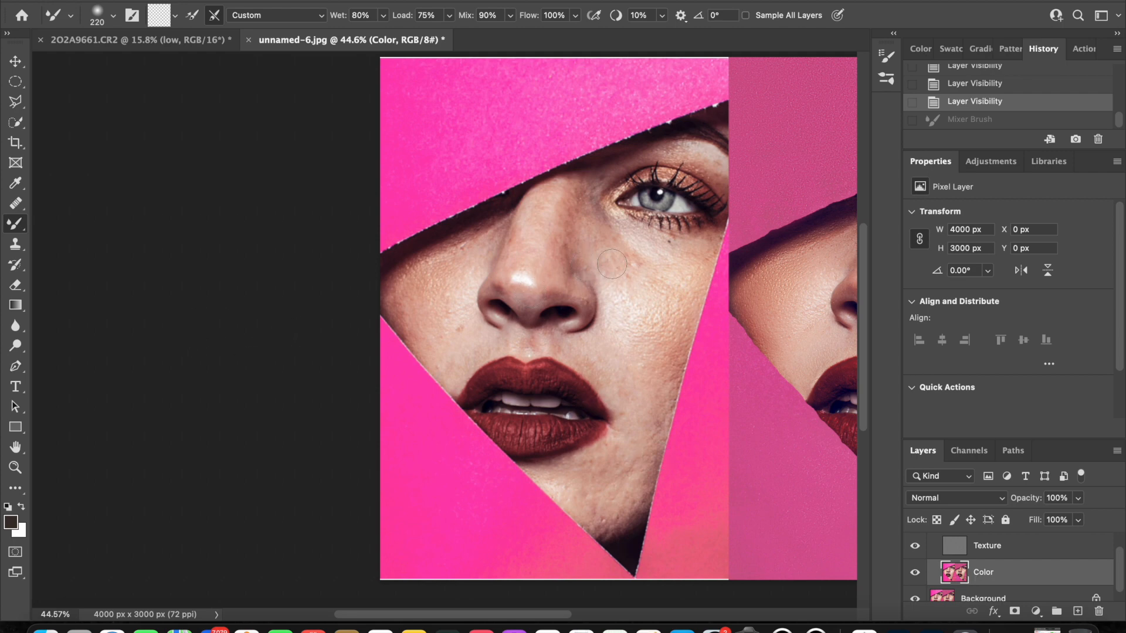
mouse_move(609, 263)
mouse_down()
mouse_move(604, 244)
mouse_move(604, 254)
mouse_up()
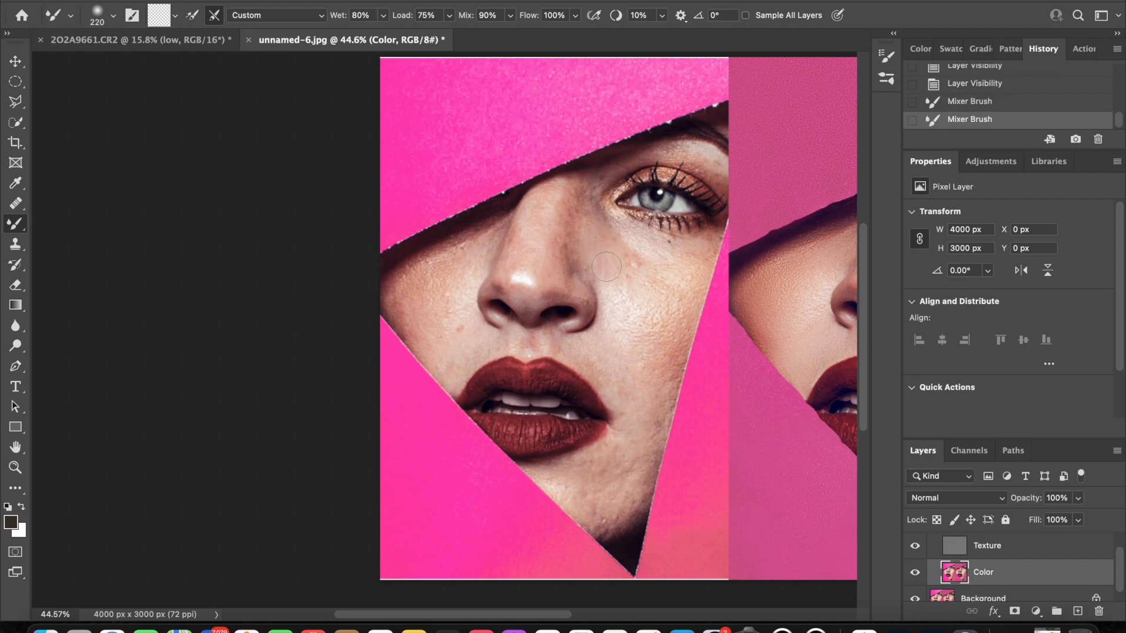
click(915, 546)
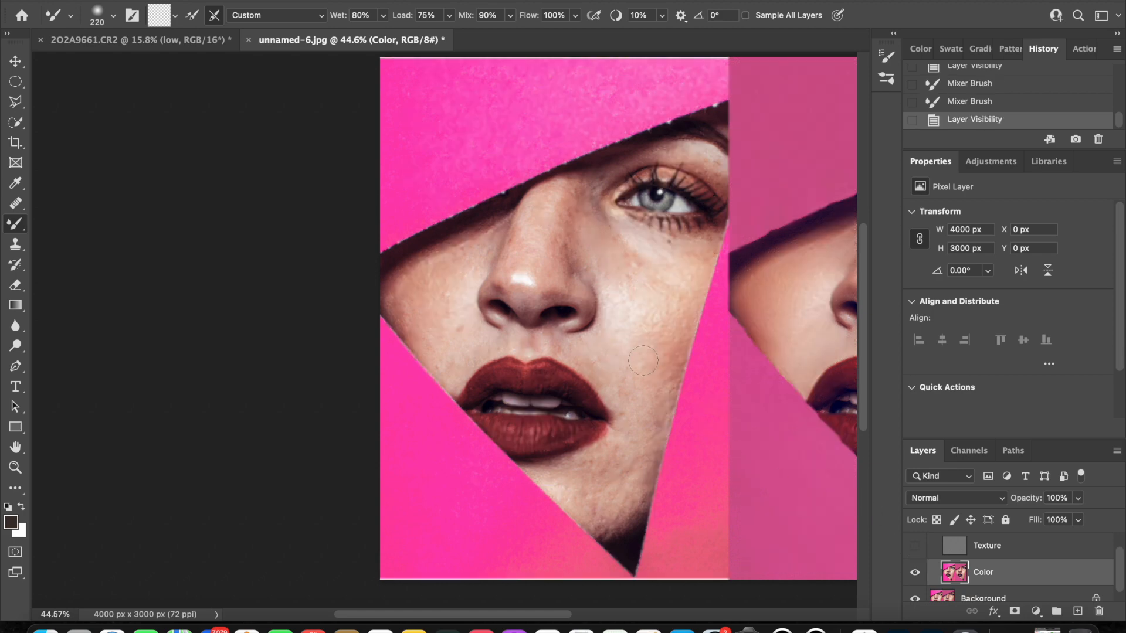
mouse_move(652, 363)
mouse_down()
mouse_move(667, 327)
mouse_move(662, 352)
mouse_up()
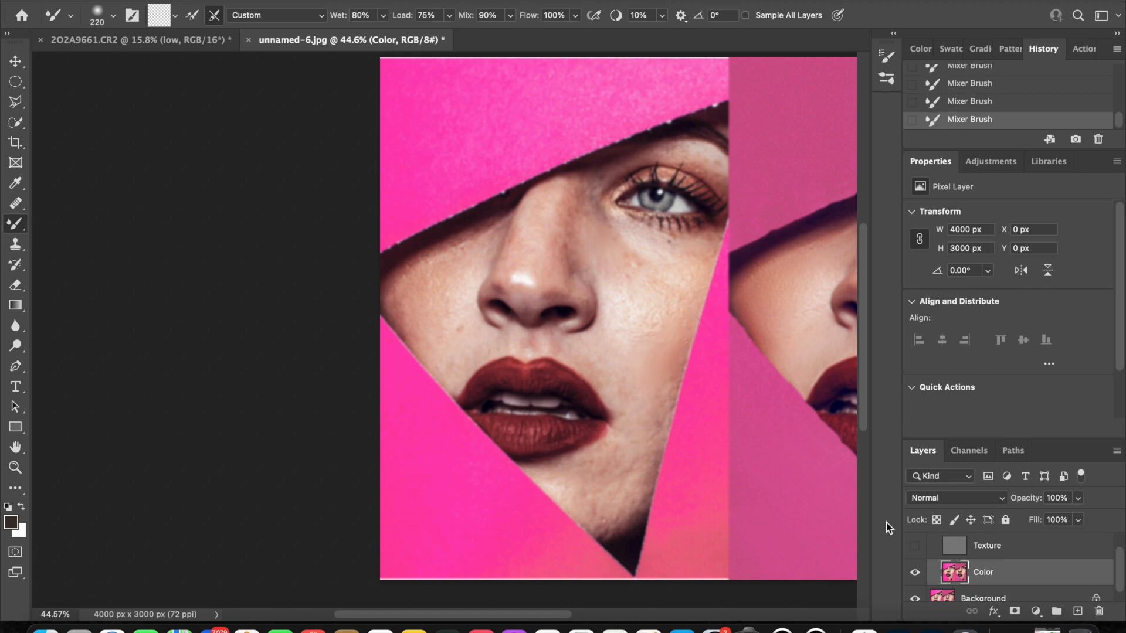
click(914, 546)
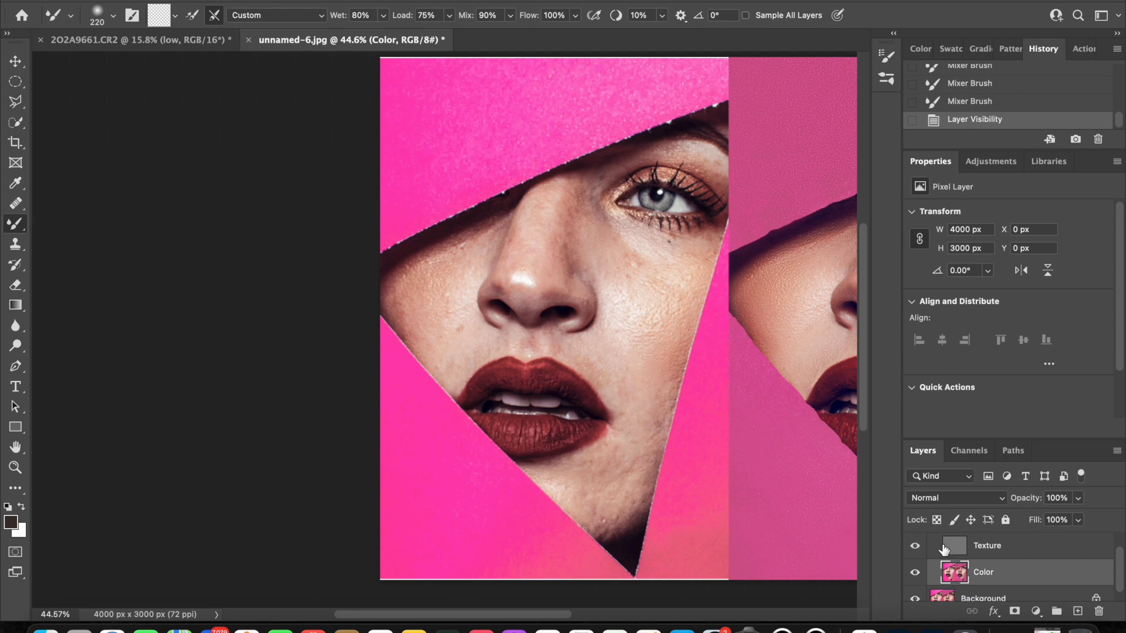
Blend the tones of the left cheek and chin on the Color layer with the Mixer Brush, stepping back two strokes in between
mouse_move(463, 319)
mouse_down()
mouse_move(449, 326)
mouse_move(463, 323)
mouse_move(466, 335)
mouse_move(452, 340)
mouse_move(454, 293)
mouse_move(446, 302)
mouse_move(467, 248)
mouse_move(487, 234)
mouse_move(471, 238)
mouse_up()
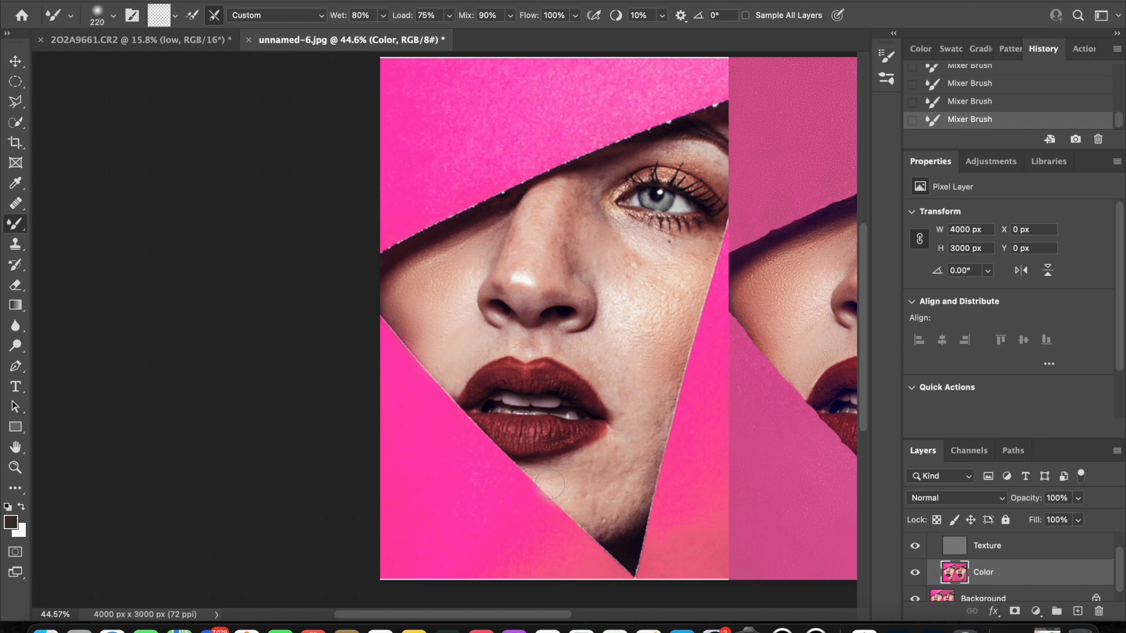
click(972, 101)
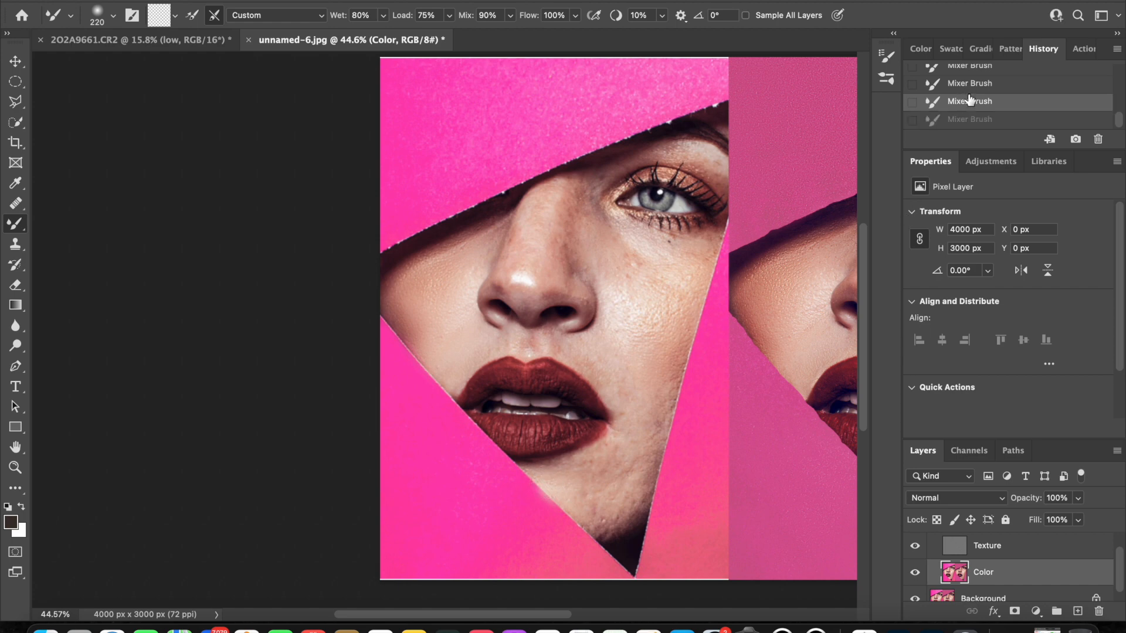
click(973, 85)
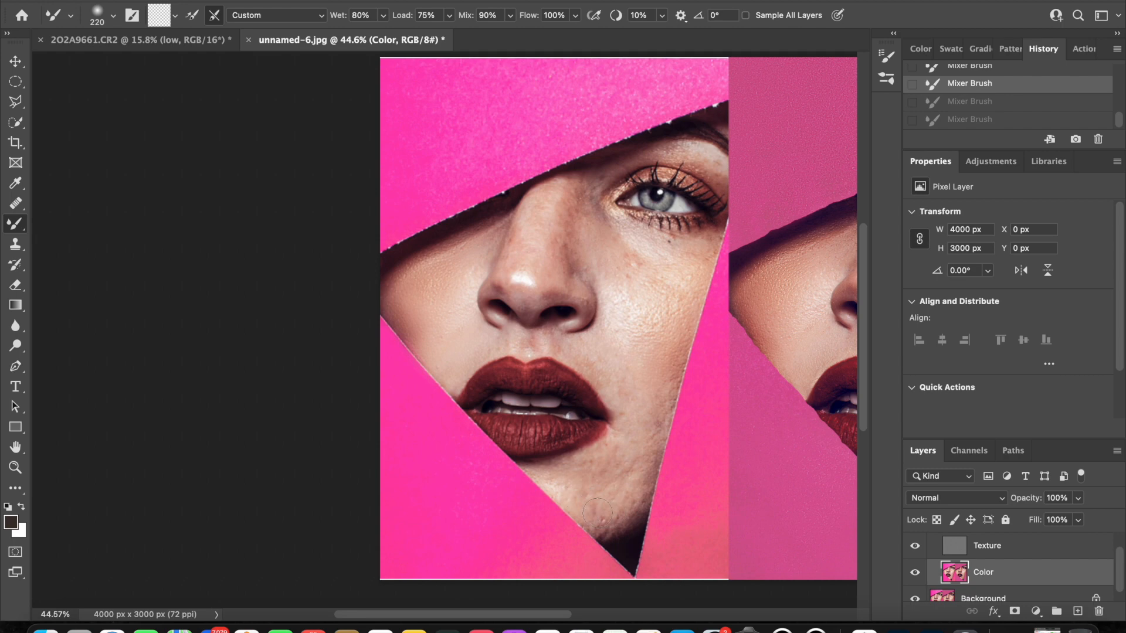
key(super+shift+z)
key(super+shift+z)
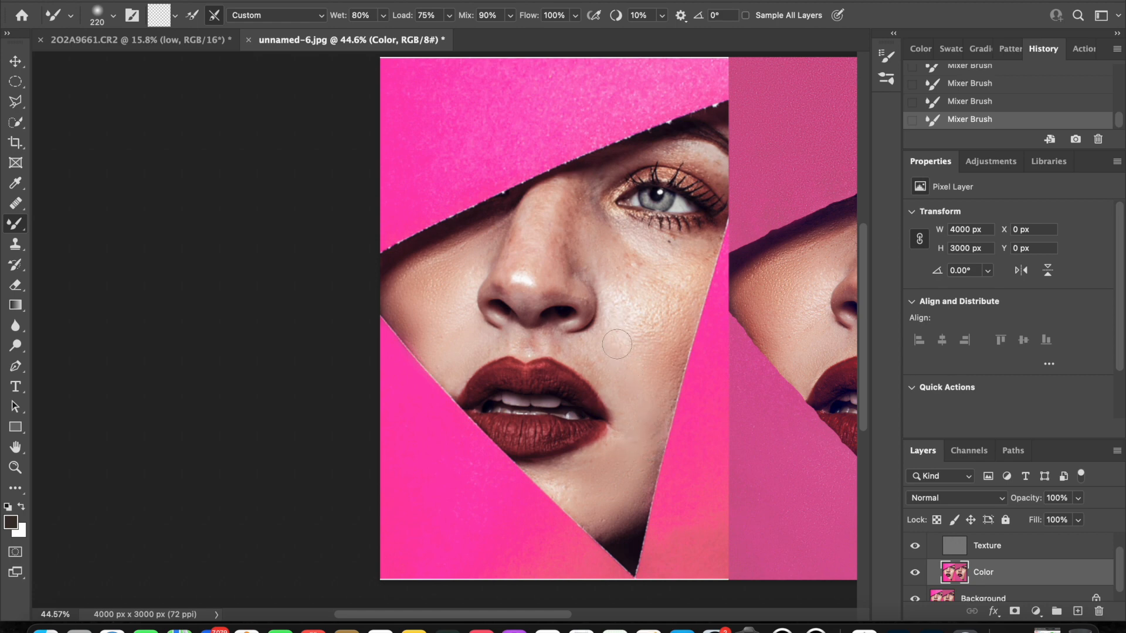
Set the Mixer Brush size to 159 px and smooth the skin between the nose and the upper lip on the Color layer
click(114, 16)
click(142, 61)
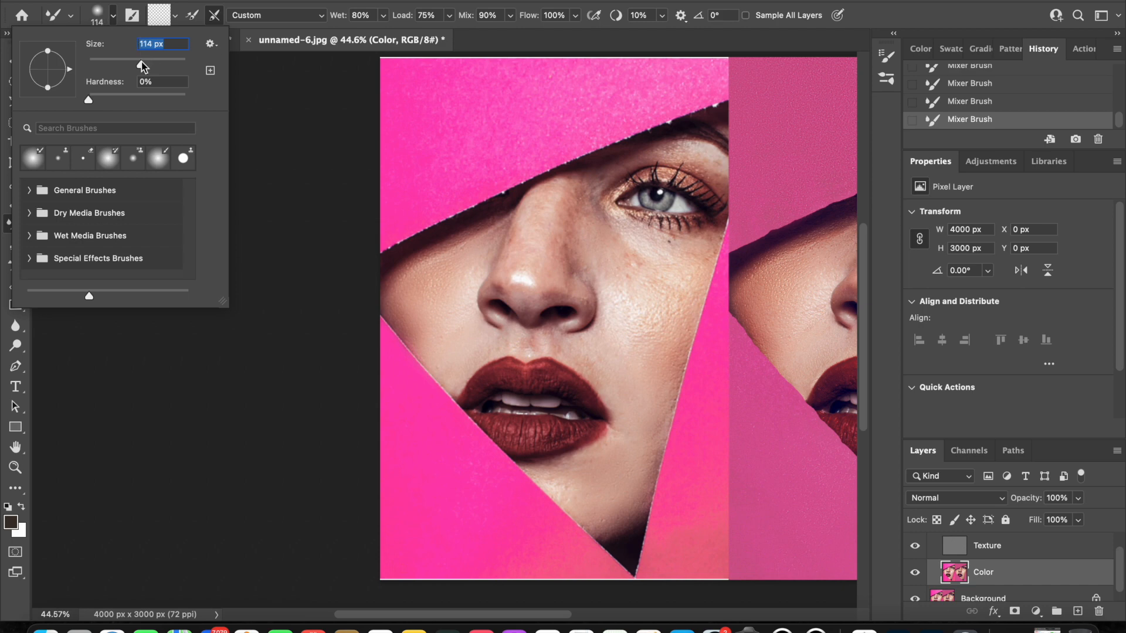
drag(141, 62, 151, 63)
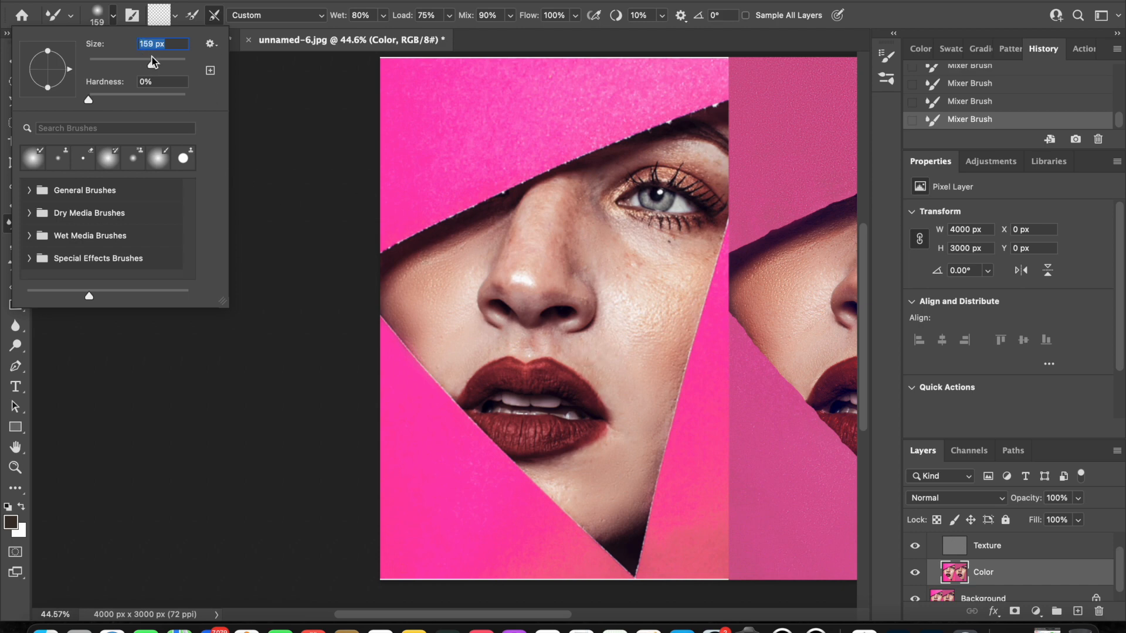
click(580, 355)
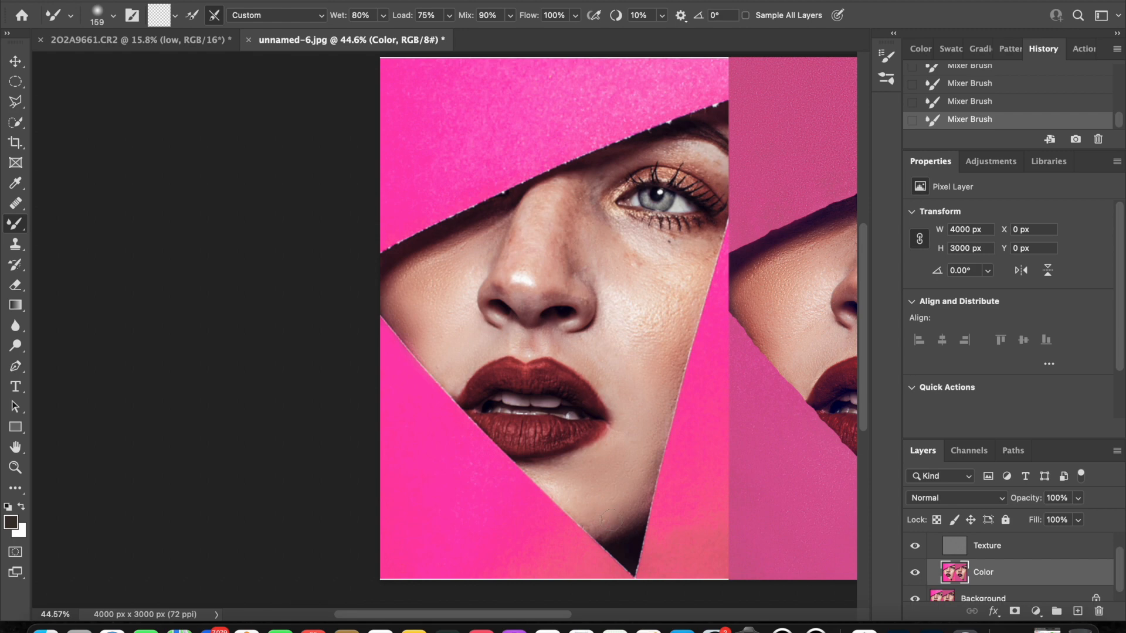
Set the Mixer Brush size to 178 px and blend the skin tones along the nose on the Color layer
click(113, 15)
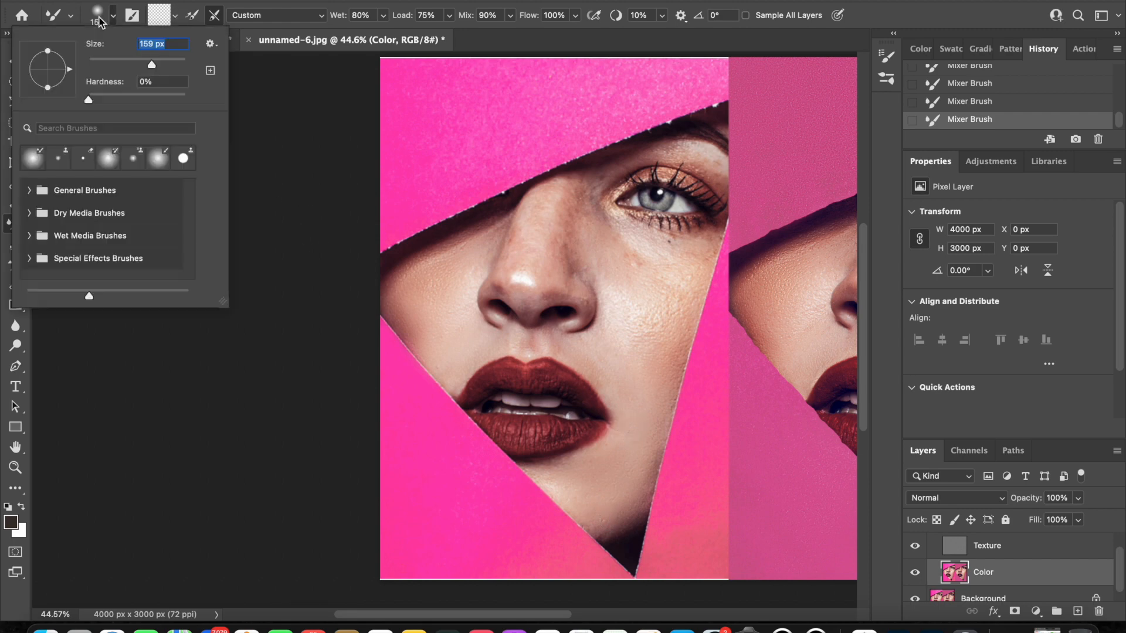
click(157, 59)
click(156, 59)
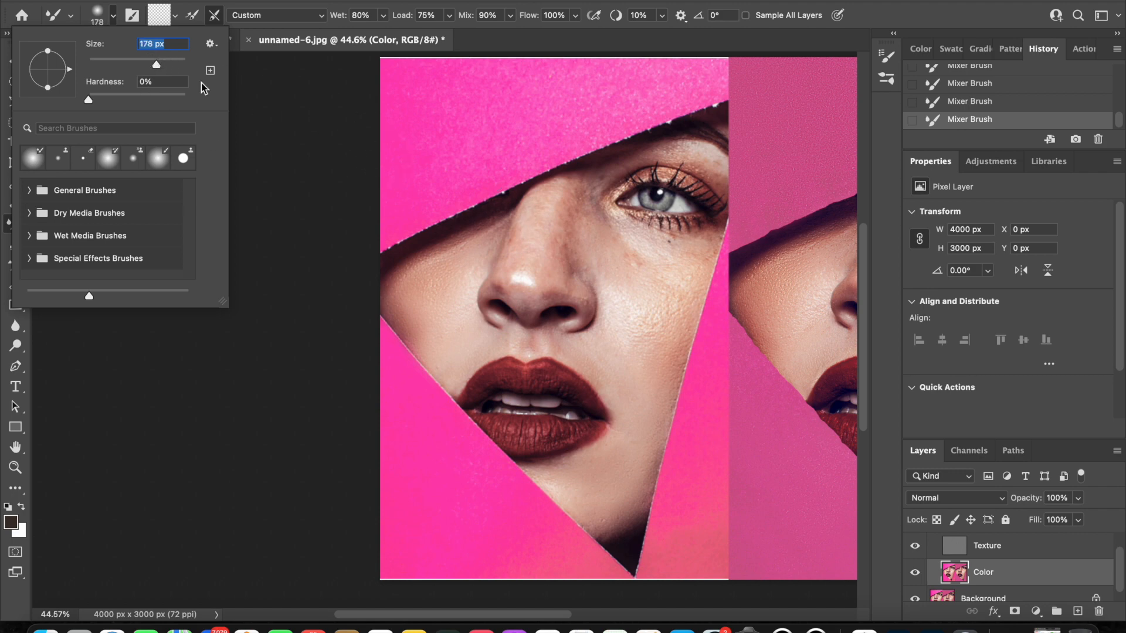
click(515, 258)
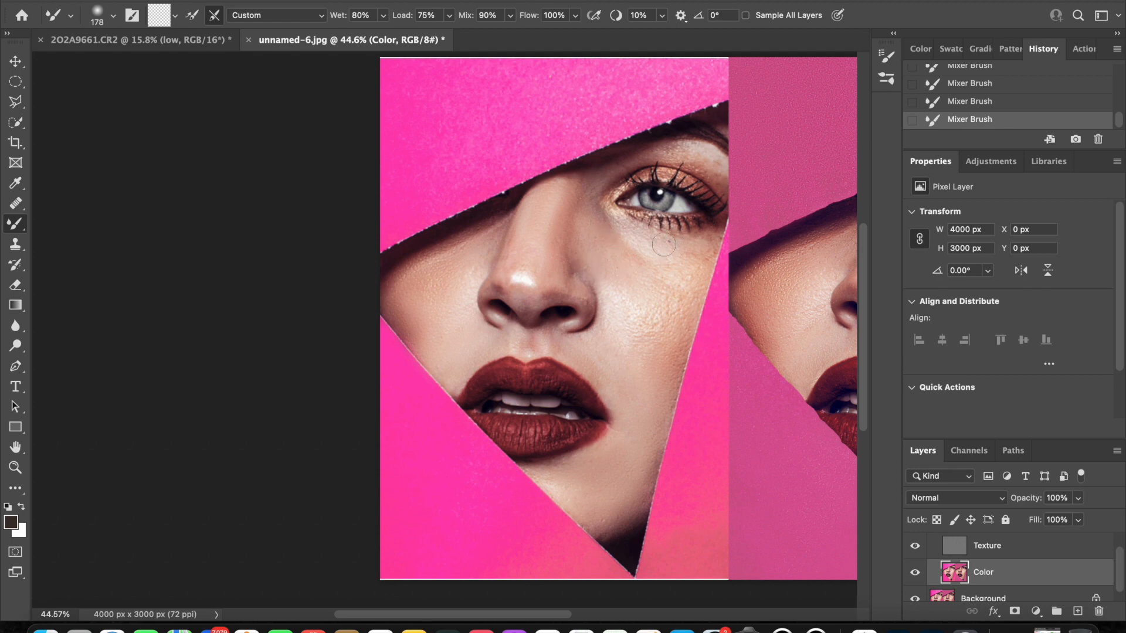
Slightly enlarge the Mixer Brush and even out the cheek beside the nose on the Color layer
click(113, 16)
drag(158, 64, 161, 64)
click(640, 318)
Reduce the Mixer Brush size to 137 px and smooth the skin between the eyebrow and the upper eyelid
click(113, 15)
drag(159, 60, 141, 61)
click(706, 154)
click(114, 16)
drag(143, 62, 148, 61)
click(671, 163)
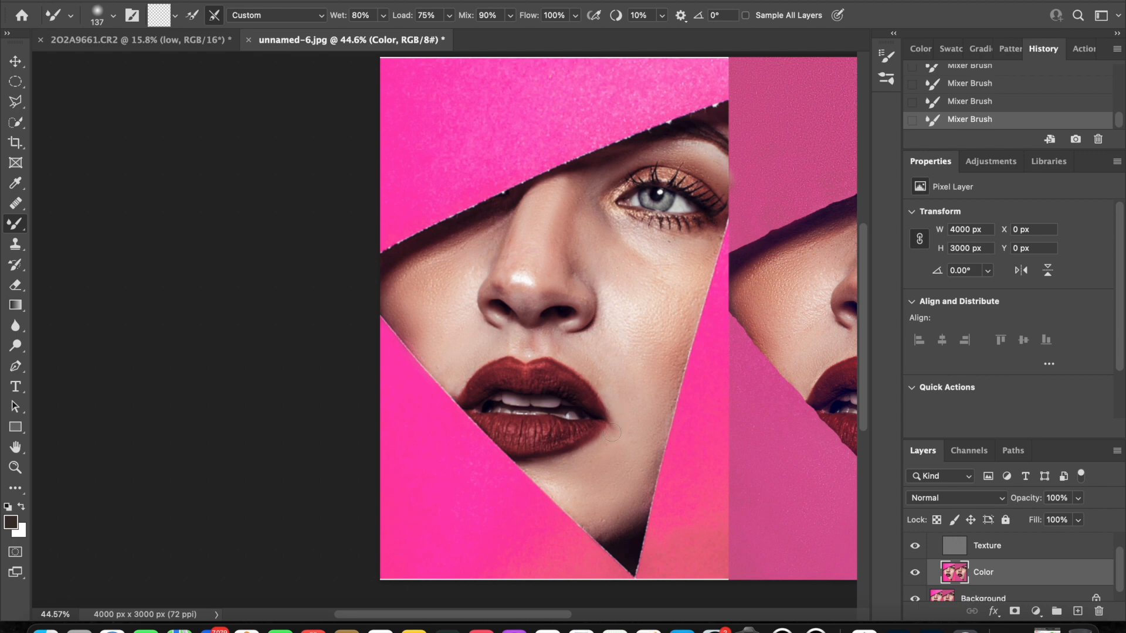
Set the Mixer Brush size to 79 px and blend the skin just above the left corner of the mouth
scroll(514, 349, up, 2)
scroll(513, 348, right, 1)
click(113, 16)
drag(138, 68, 128, 68)
click(421, 393)
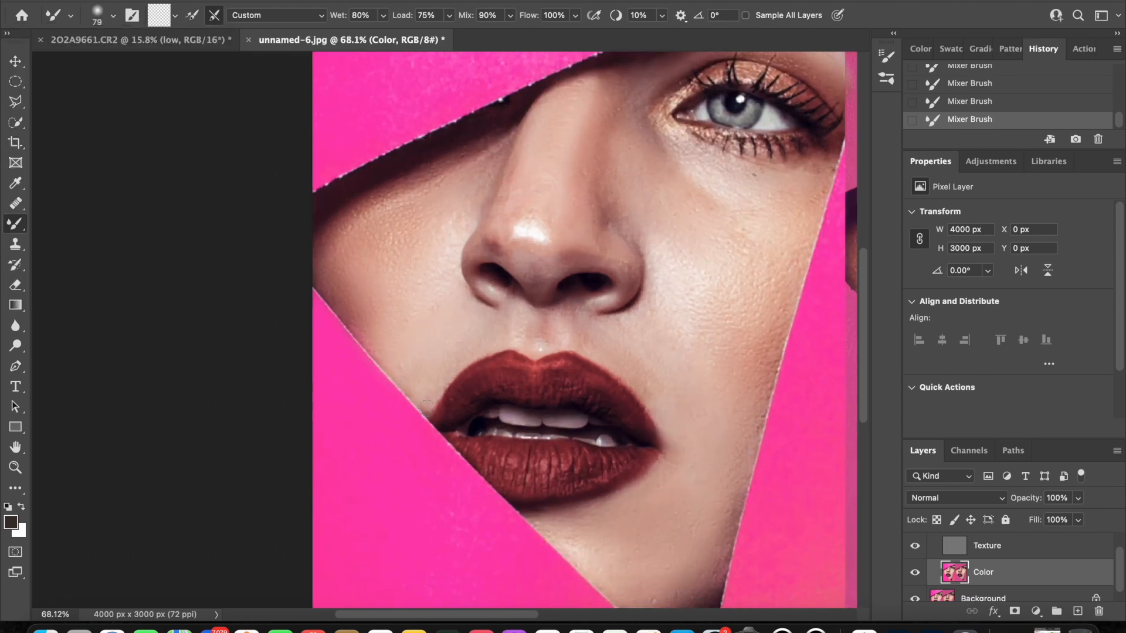
Make the Texture layer active and cycle through the healing tools to settle on the Healing Brush
scroll(513, 268, right, 2)
scroll(512, 268, down, 1)
click(968, 551)
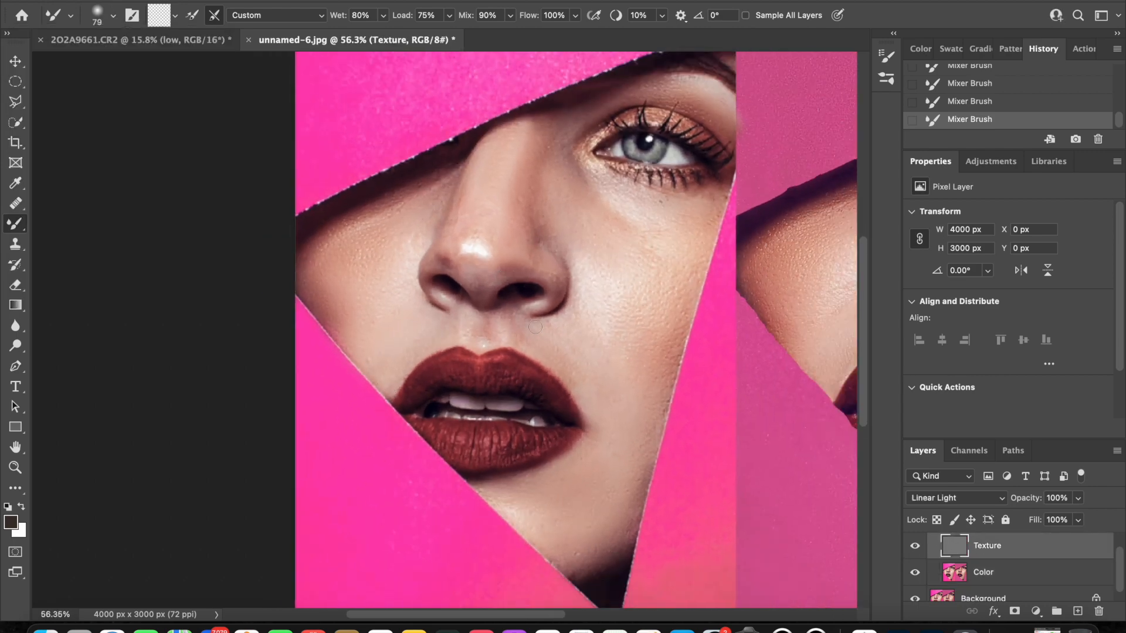
click(15, 203)
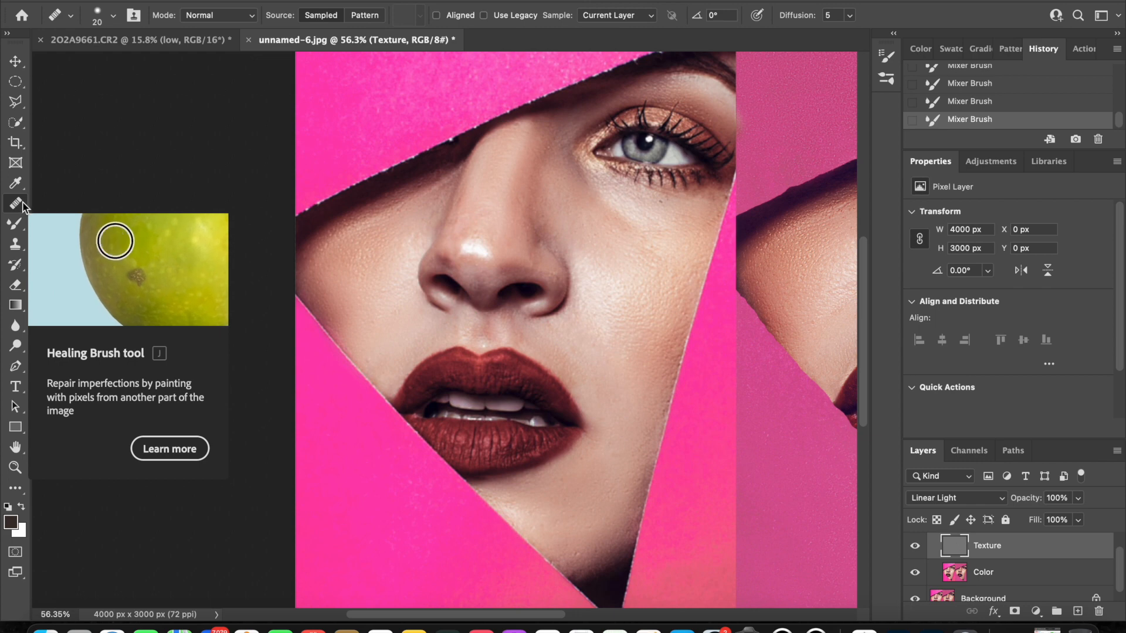
key(shift+j)
key(shift+j)
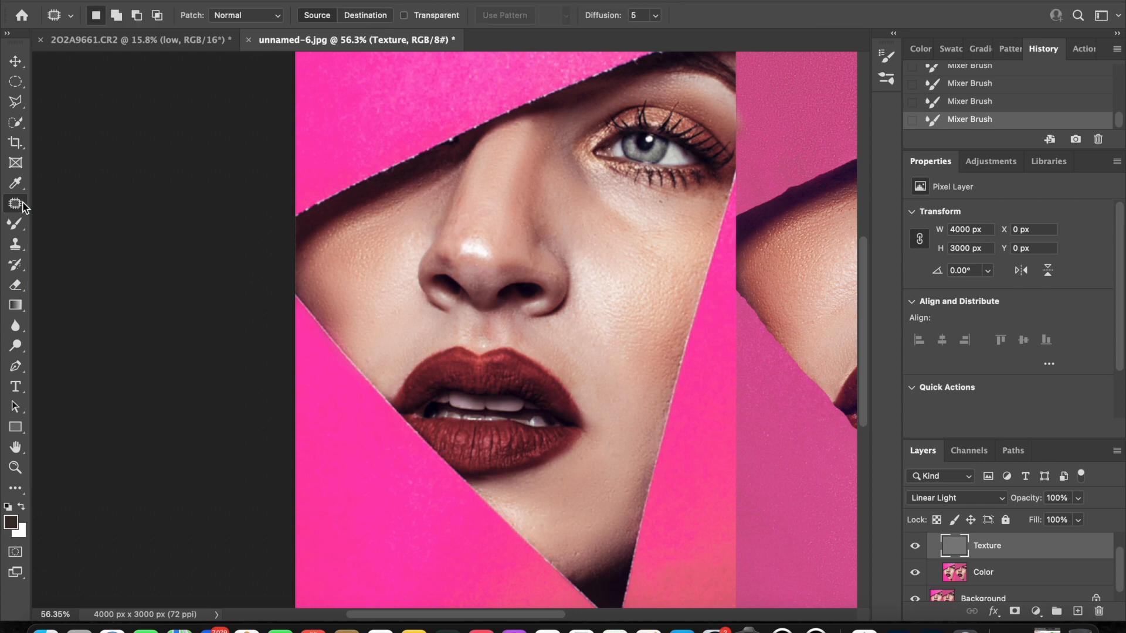
key(shift+j)
key(shift+j)
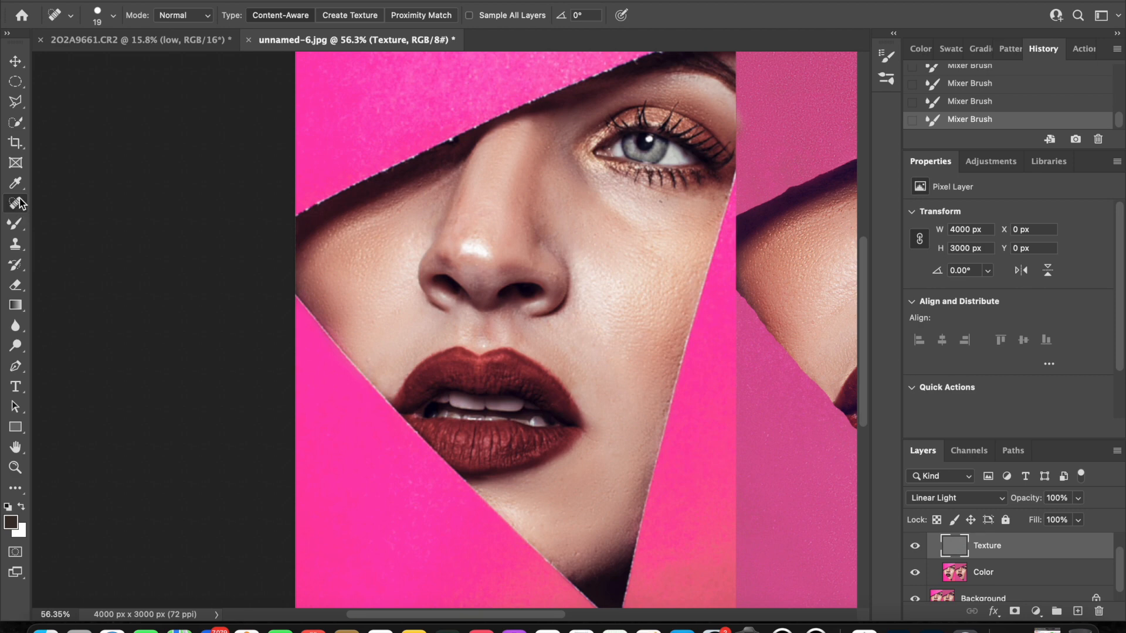
key(shift+j)
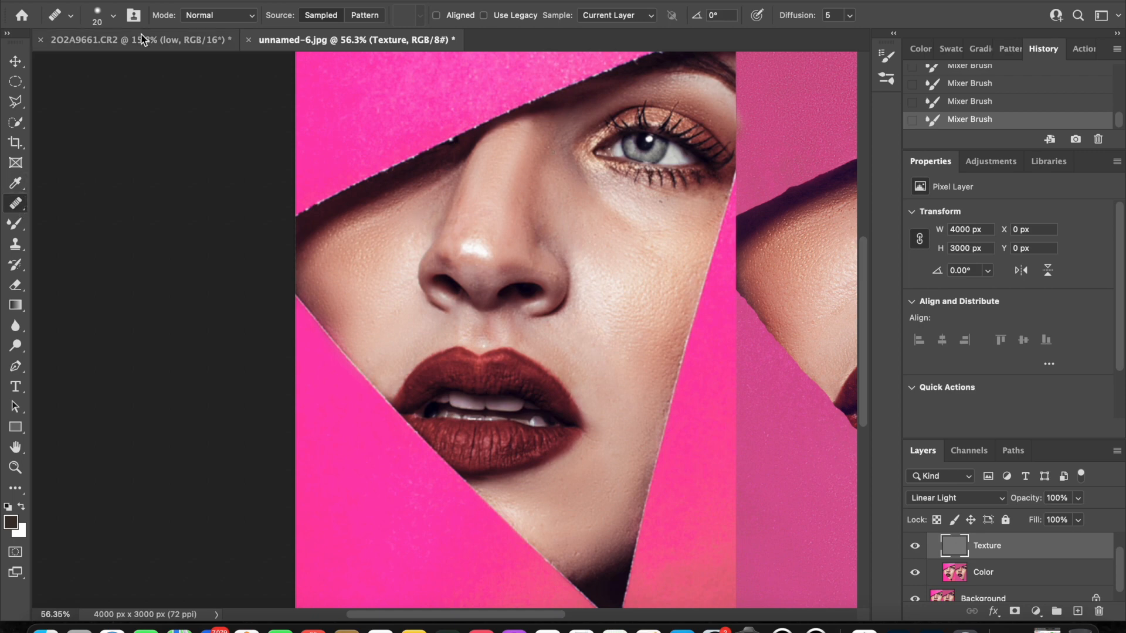
Set the Healing Brush size to 53 px and heal the dark spot below the eye using clean skin sampled nearby
click(113, 16)
drag(49, 56, 49, 58)
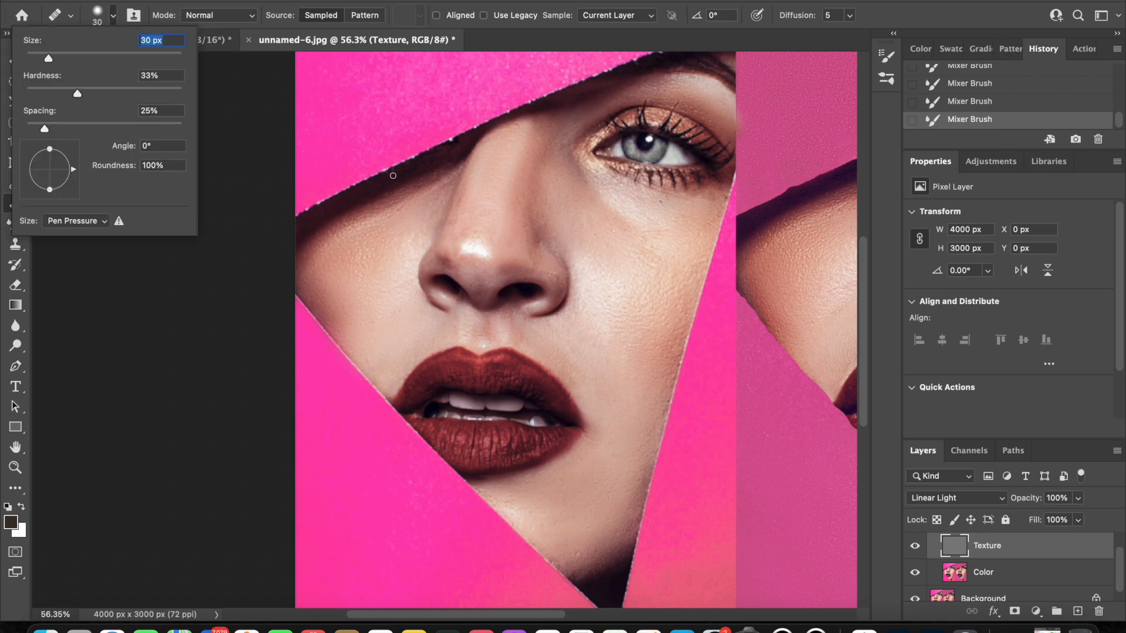
click(68, 57)
alt+click(670, 211)
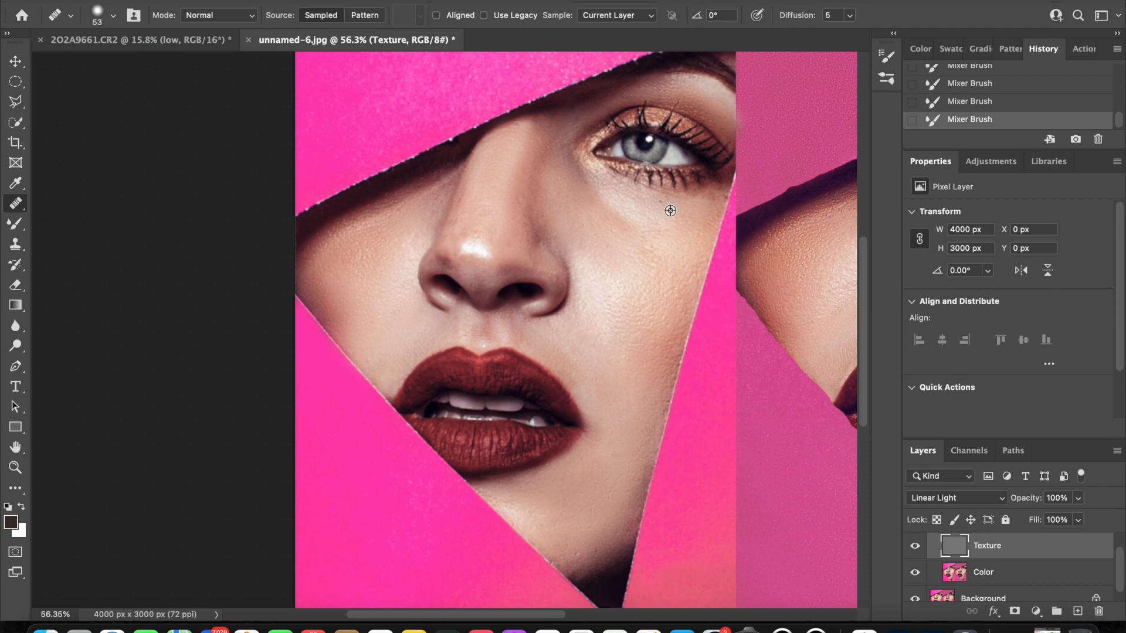
click(663, 201)
click(667, 202)
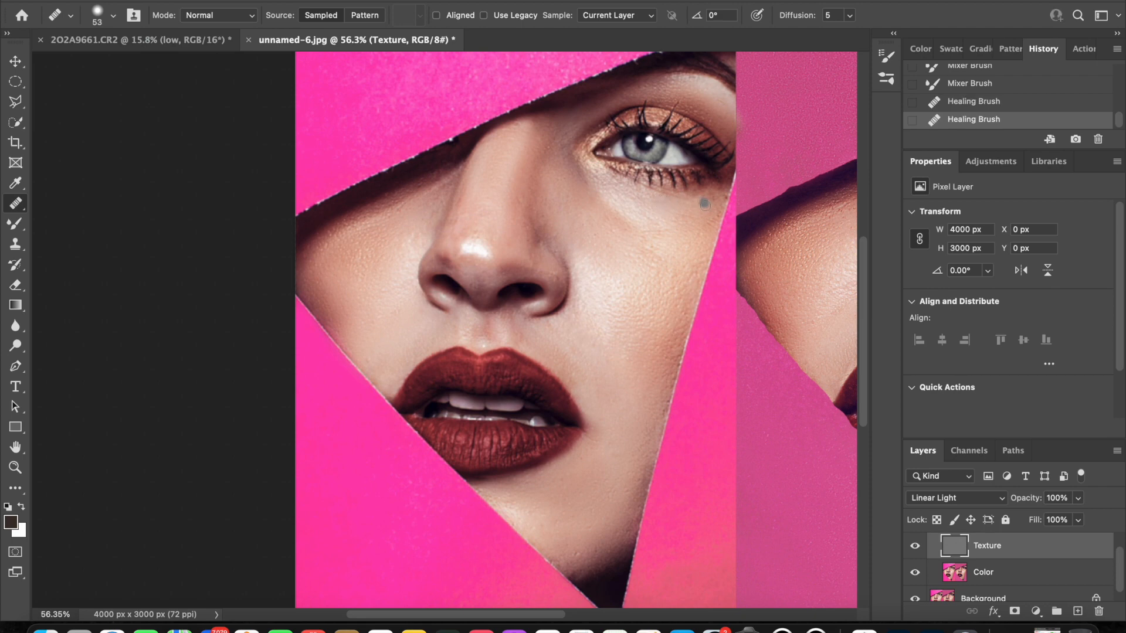
Heal the texture flaws below the outer corner of the eye on the Texture layer, resampling clean skin just beneath them
alt+click(701, 212)
click(712, 200)
drag(700, 197, 698, 198)
alt+click(698, 213)
click(702, 200)
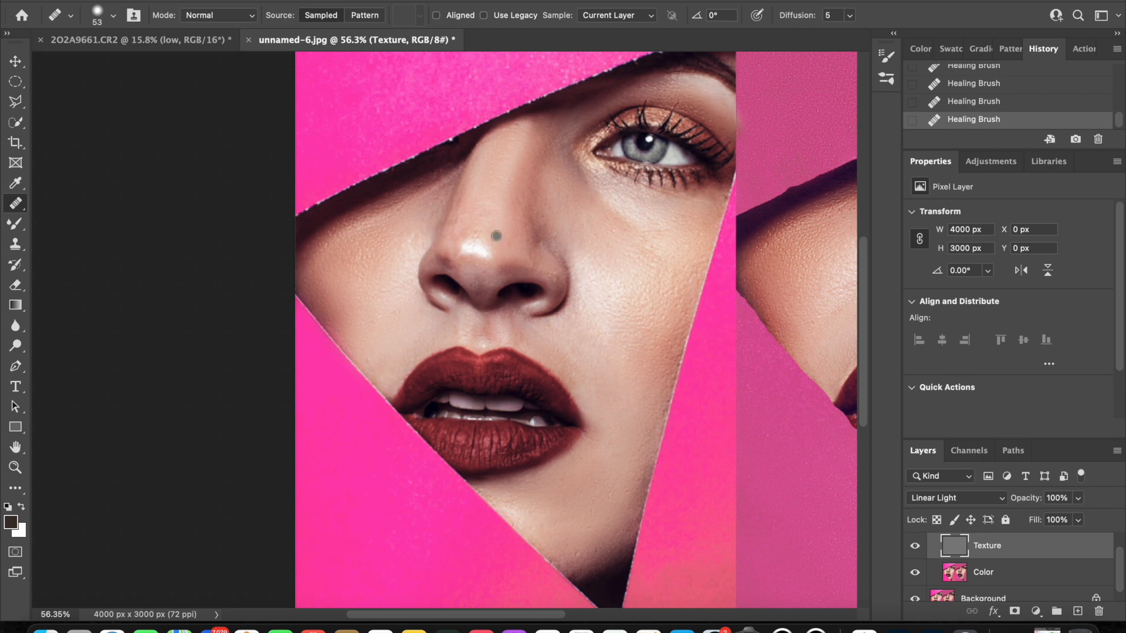
Heal the blemishes along the left side of the nose bridge with texture sampled from higher on the nose
alt+click(483, 182)
drag(457, 206, 457, 208)
alt+click(473, 186)
click(460, 209)
Heal the small flaws between the right nostril and the upper lip with skin texture sampled next to them
alt+click(562, 353)
click(561, 338)
alt+click(560, 338)
drag(551, 330, 549, 327)
Heal the bumps across the chin and a flaw on the outer right cheek on the Texture layer, sampling clean skin near each
alt+click(594, 540)
click(597, 552)
alt+click(569, 531)
drag(558, 523, 557, 522)
alt+click(546, 501)
click(587, 527)
alt+click(596, 559)
click(577, 575)
alt+click(668, 304)
click(682, 310)
Return to the Color layer with the Mixer Brush, try a stroke below the outer corner of the eye, and undo it
click(958, 581)
click(11, 226)
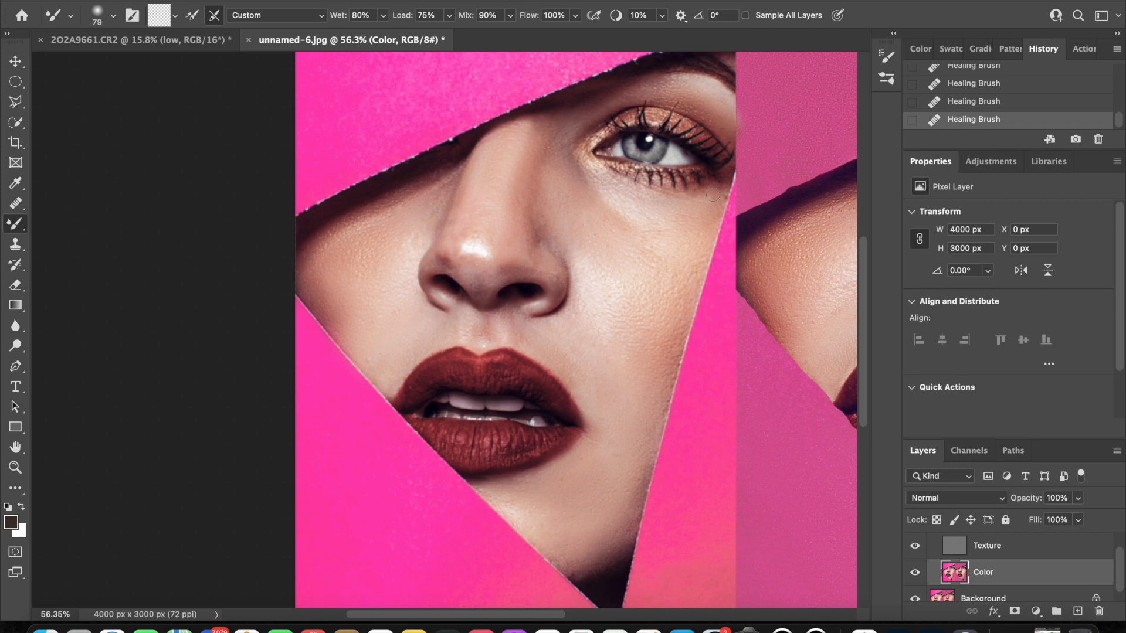
drag(715, 197, 711, 206)
click(977, 103)
Set the Mixer Brush size to 130 px and blend the skin below the outer corner of the eye on the Color layer
click(93, 12)
drag(118, 65, 145, 66)
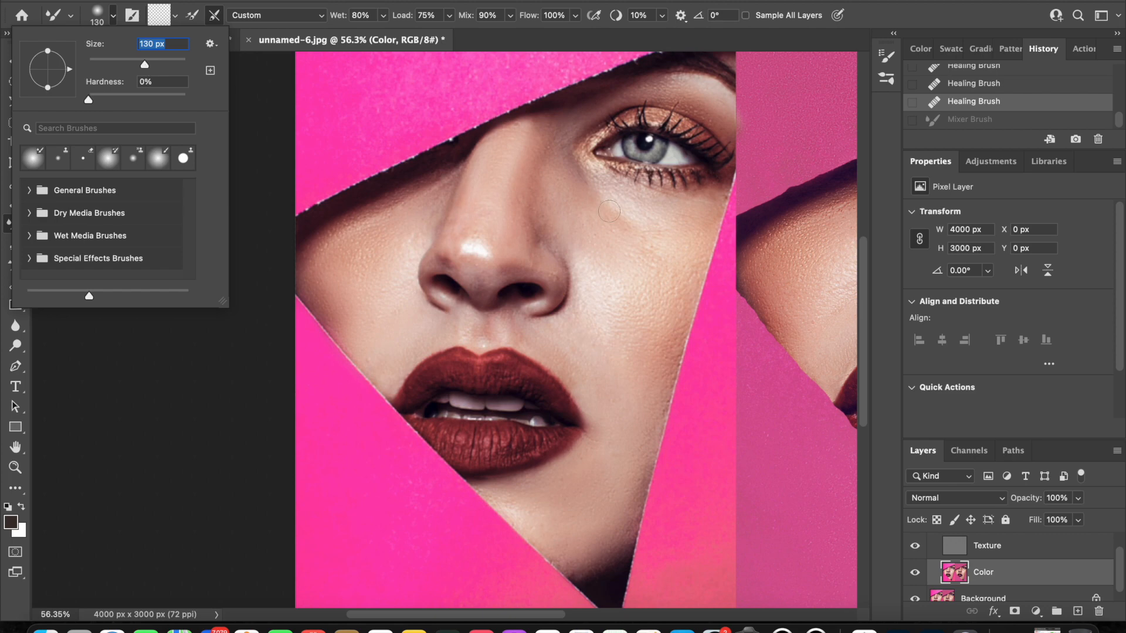
click(711, 198)
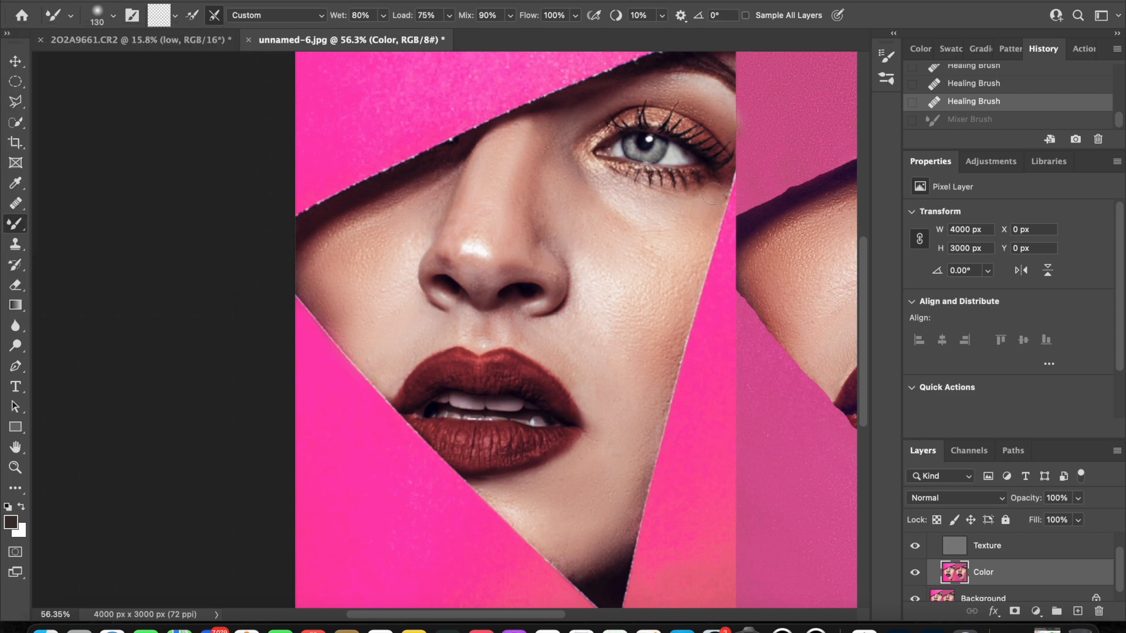
click(714, 195)
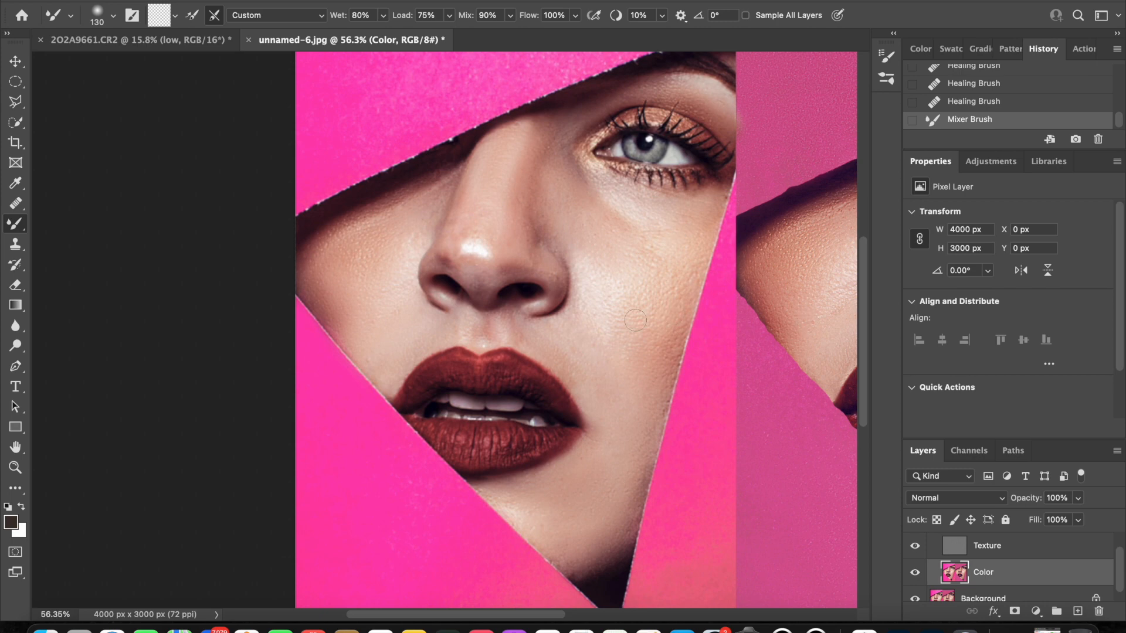
Examine both halves of the image side by side to compare the skin on the two versions of the portrait
scroll(648, 318, right, 10)
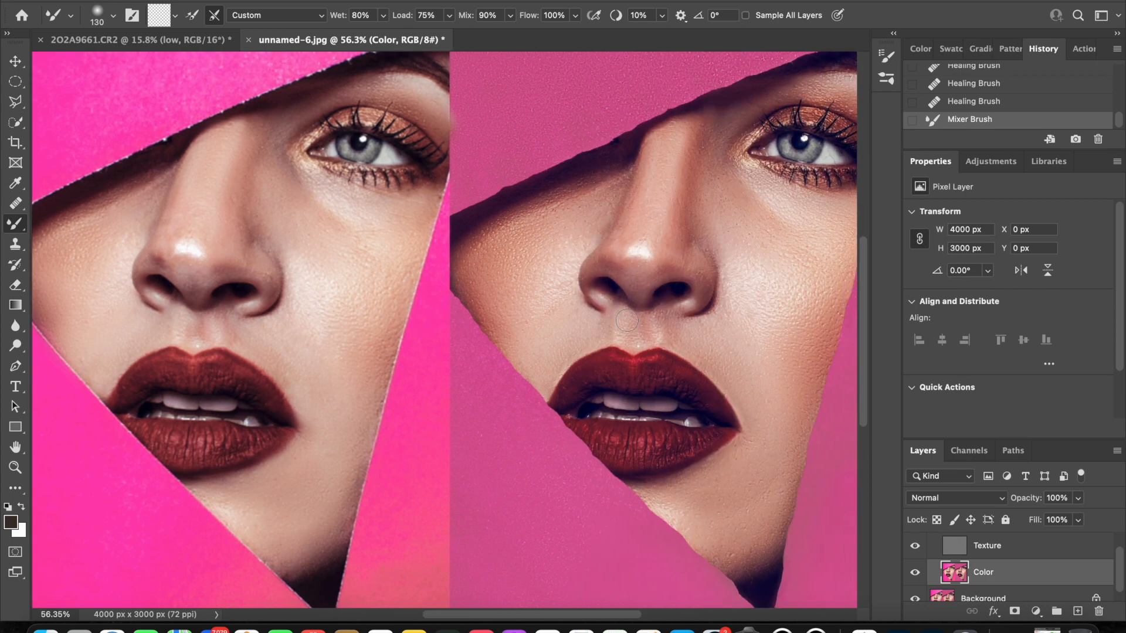
scroll(627, 321, down, 5)
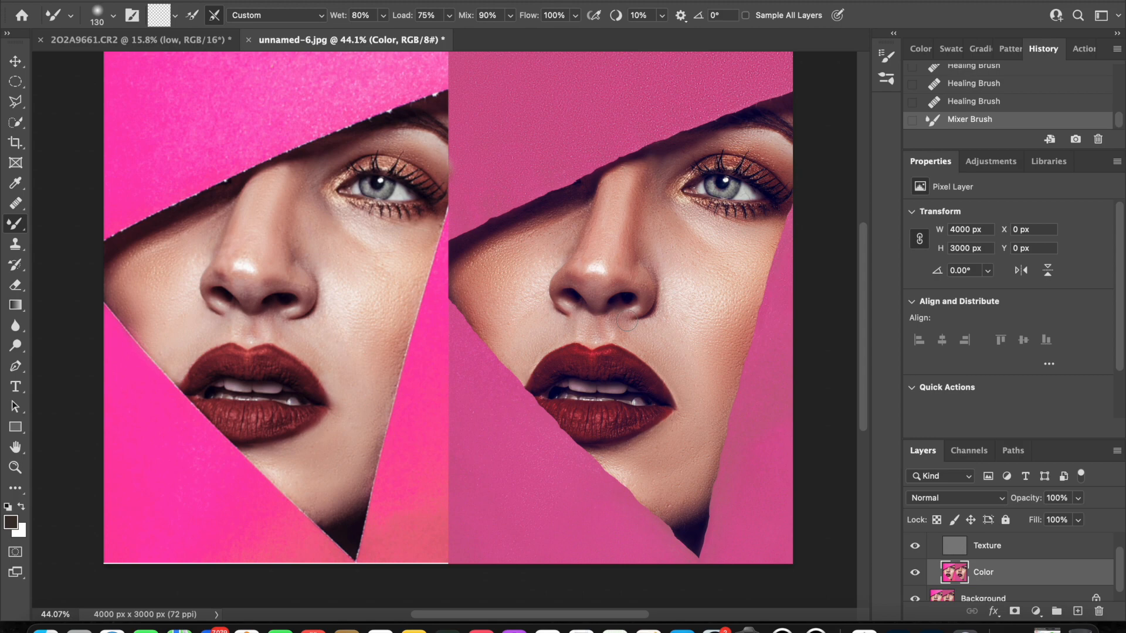
scroll(627, 320, right, 2)
scroll(722, 314, up, 3)
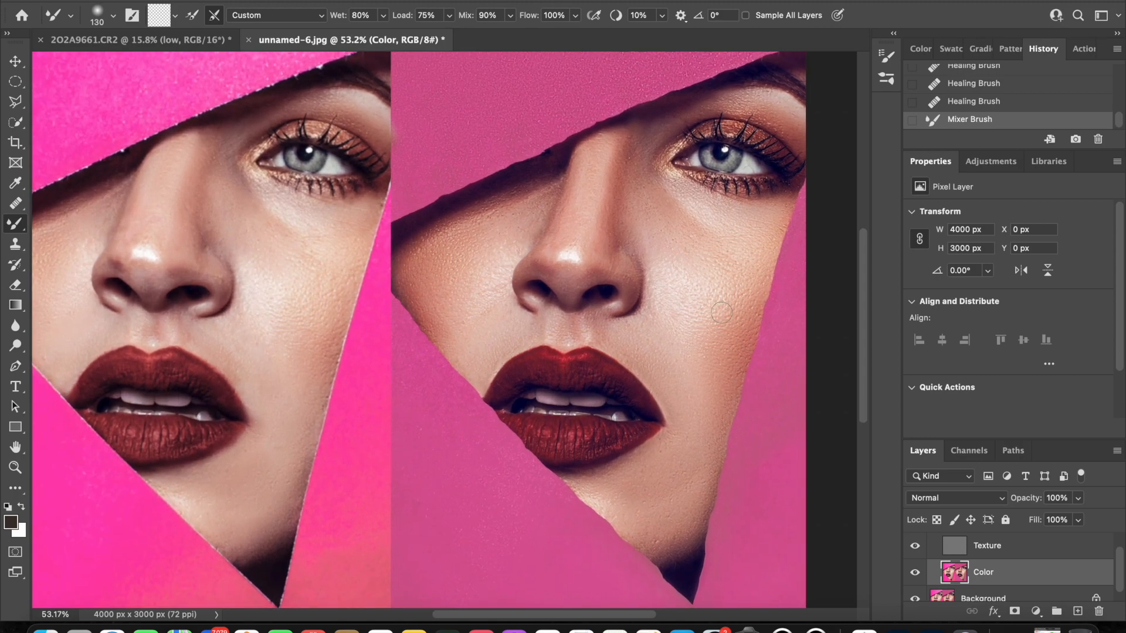
scroll(721, 313, down, 6)
scroll(721, 313, left, 4)
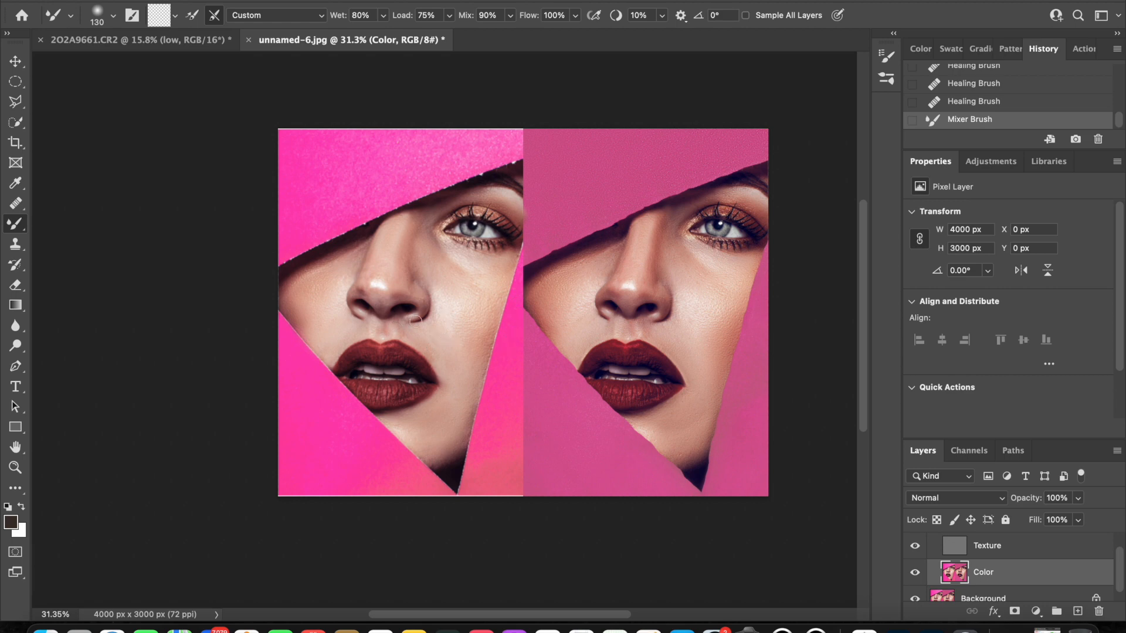
scroll(415, 322, down, 2)
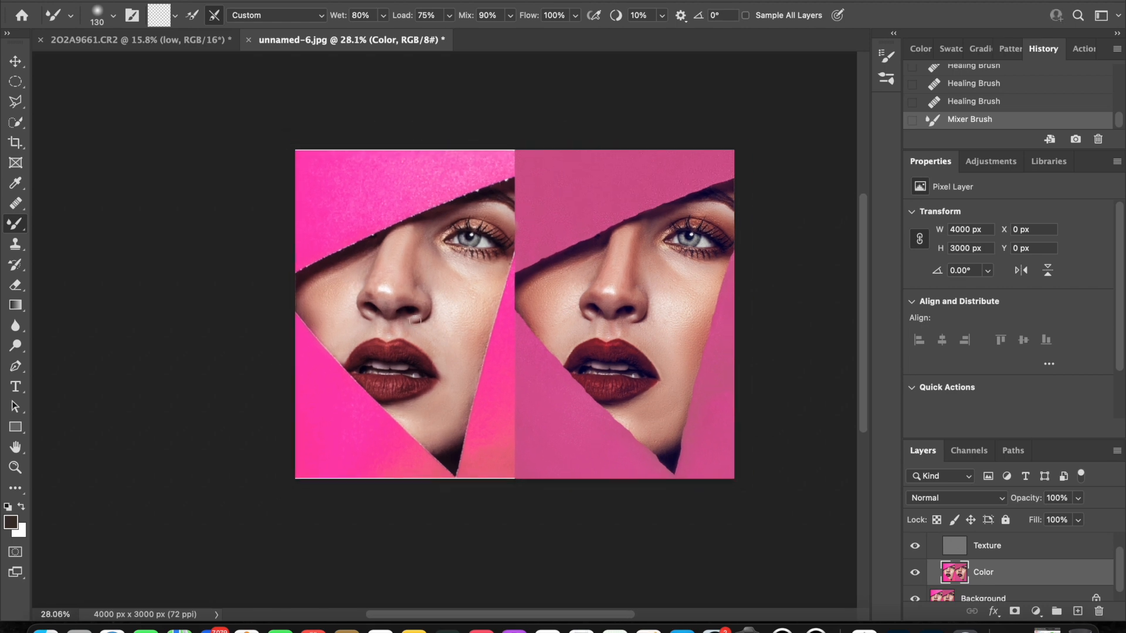
Examine the retouched skin on the left portrait up close, from the cheeks and nose down to the chin
scroll(415, 321, left, 2)
scroll(415, 321, right, 1)
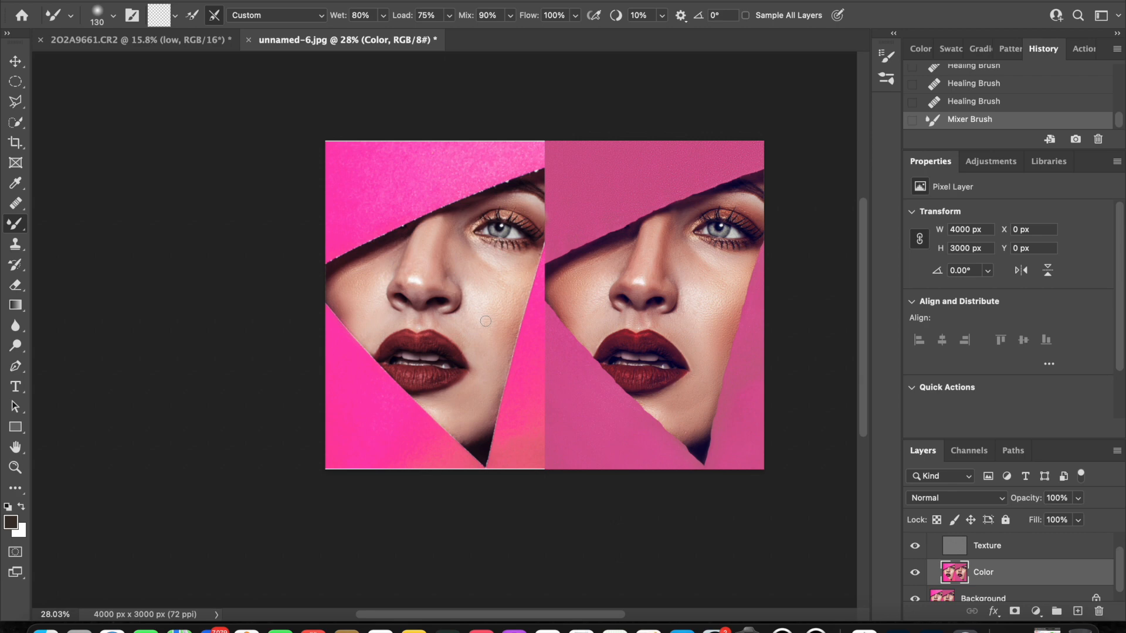
scroll(485, 320, up, 8)
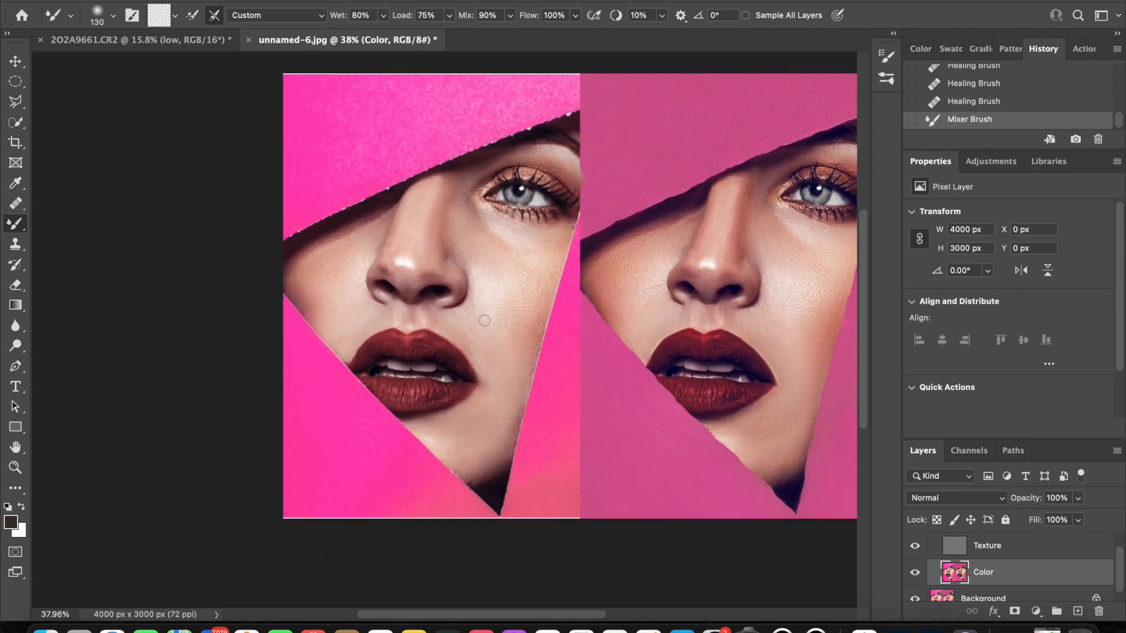
scroll(484, 320, up, 1)
scroll(484, 321, left, 3)
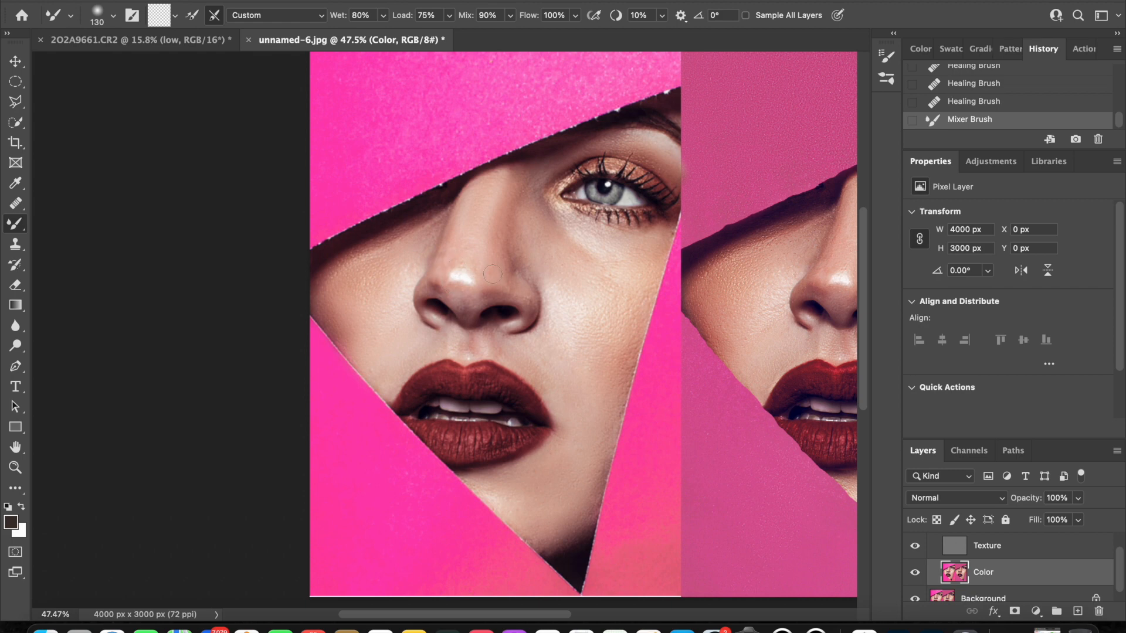
scroll(491, 274, right, 5)
scroll(652, 265, left, 3)
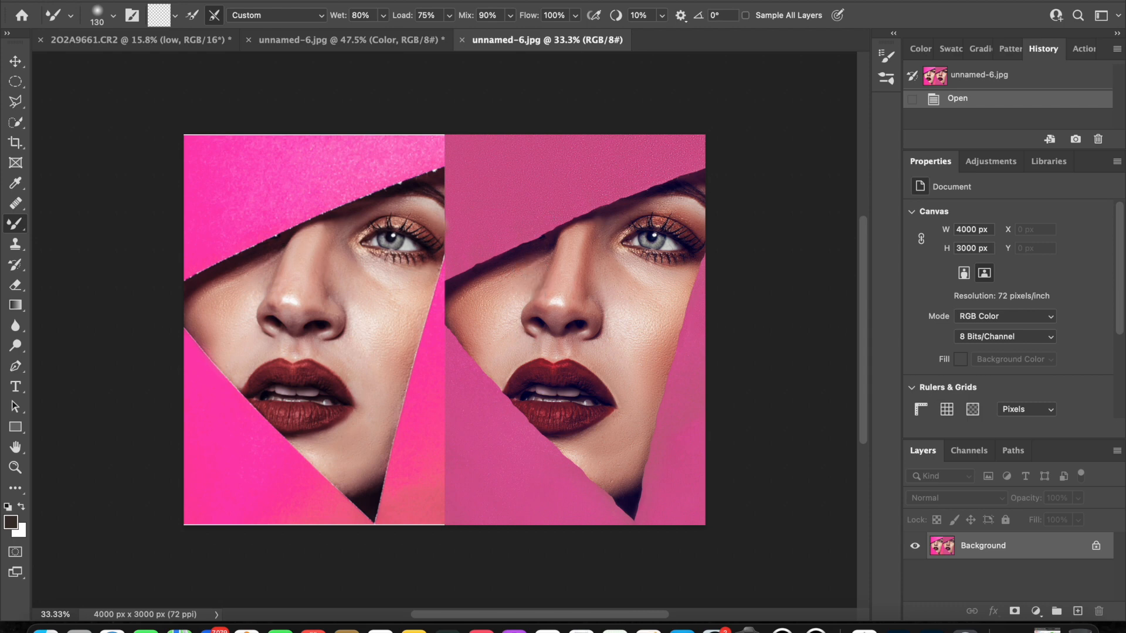
Open the Liquify filter on the untouched copy of unnamed-6.jpg and set the Forward Warp brush size to 664
click(354, 3)
click(392, 121)
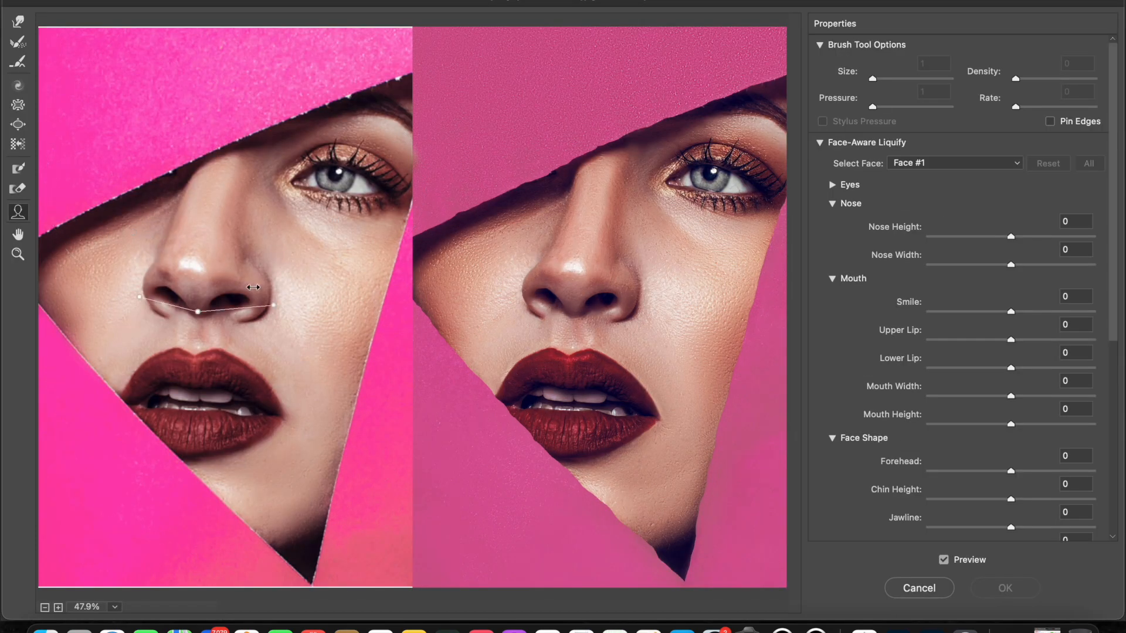
click(142, 298)
key(w)
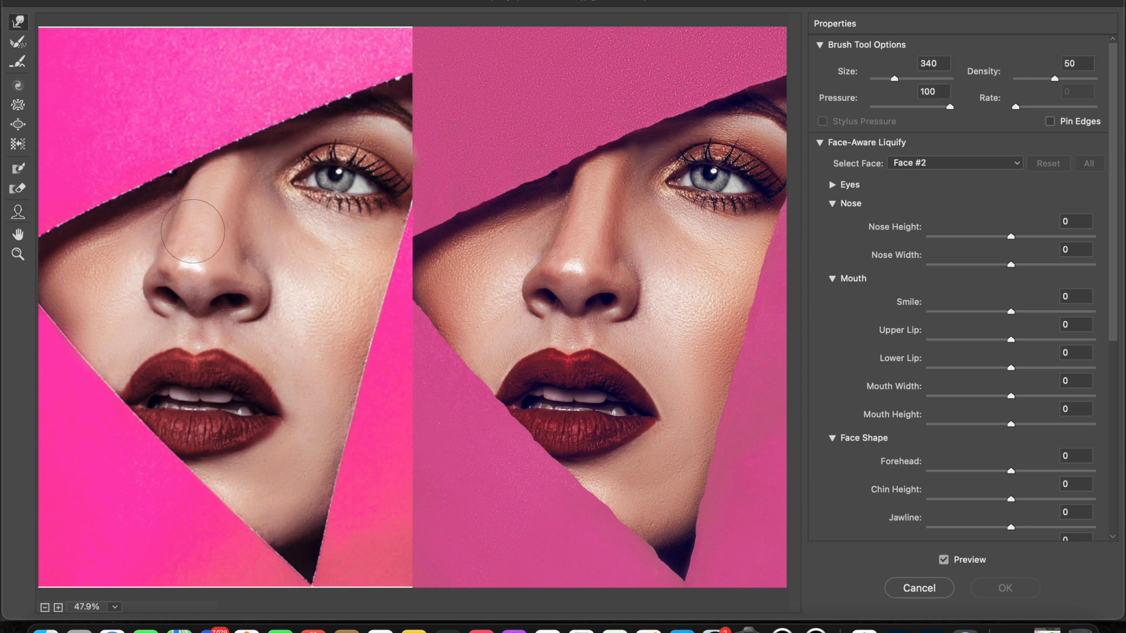
drag(894, 78, 909, 78)
drag(918, 85, 903, 85)
drag(904, 85, 901, 85)
Nudge the bridge and left side of the nose slightly inward on the left portrait with short Forward Warp strokes
drag(186, 220, 206, 196)
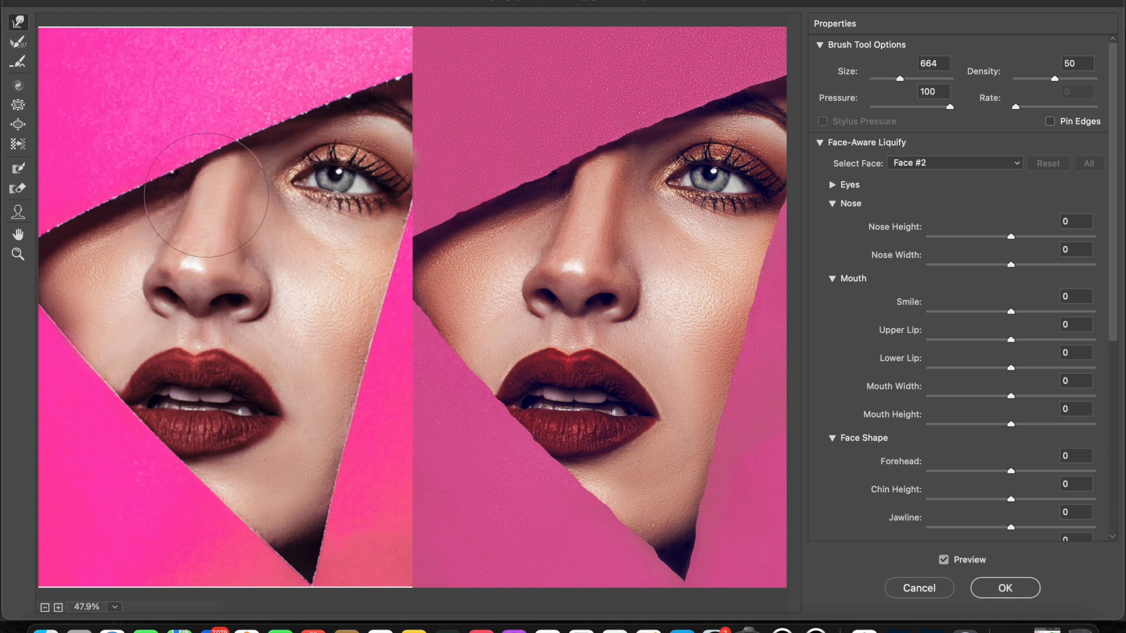
drag(207, 191, 210, 191)
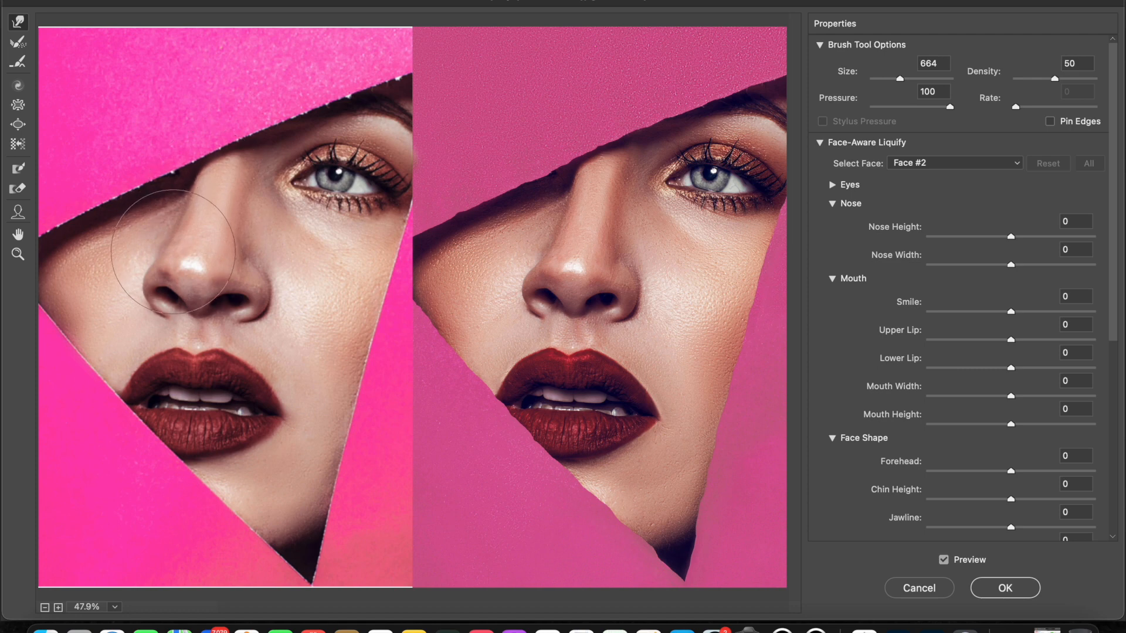
drag(174, 253, 176, 253)
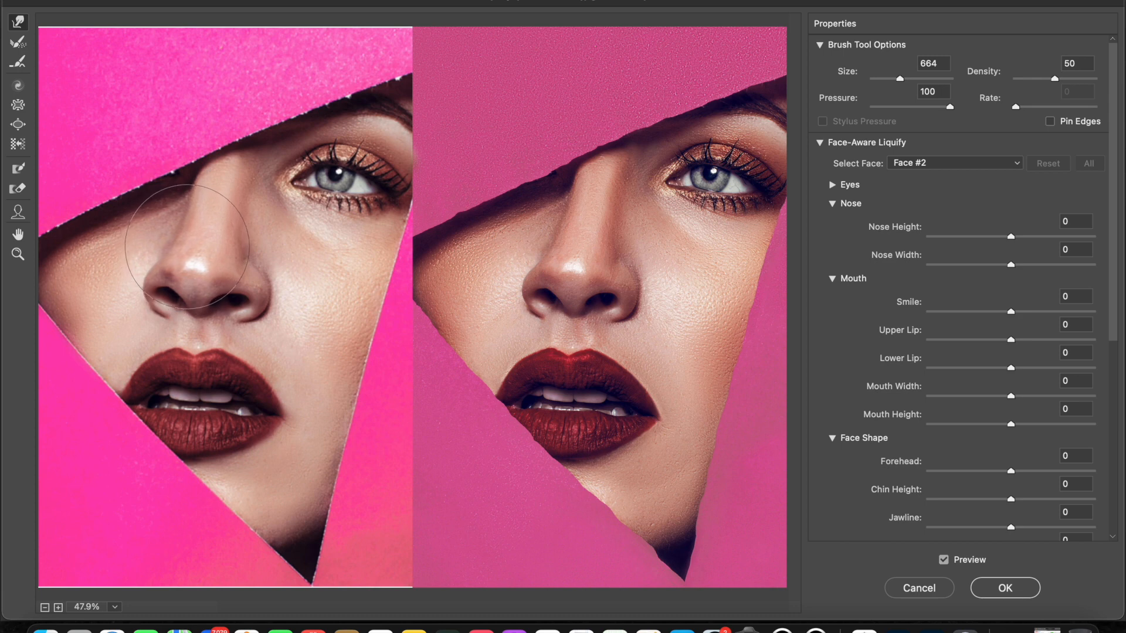
Undo the last warp stroke and apply the Liquify filter to the image
click(147, 0)
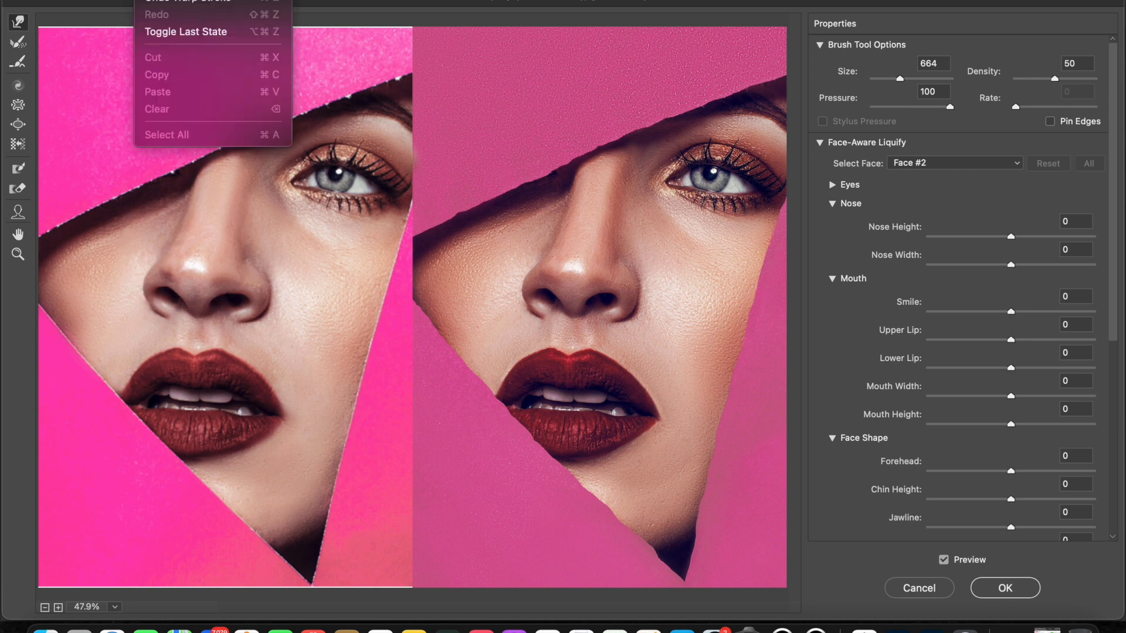
click(161, 2)
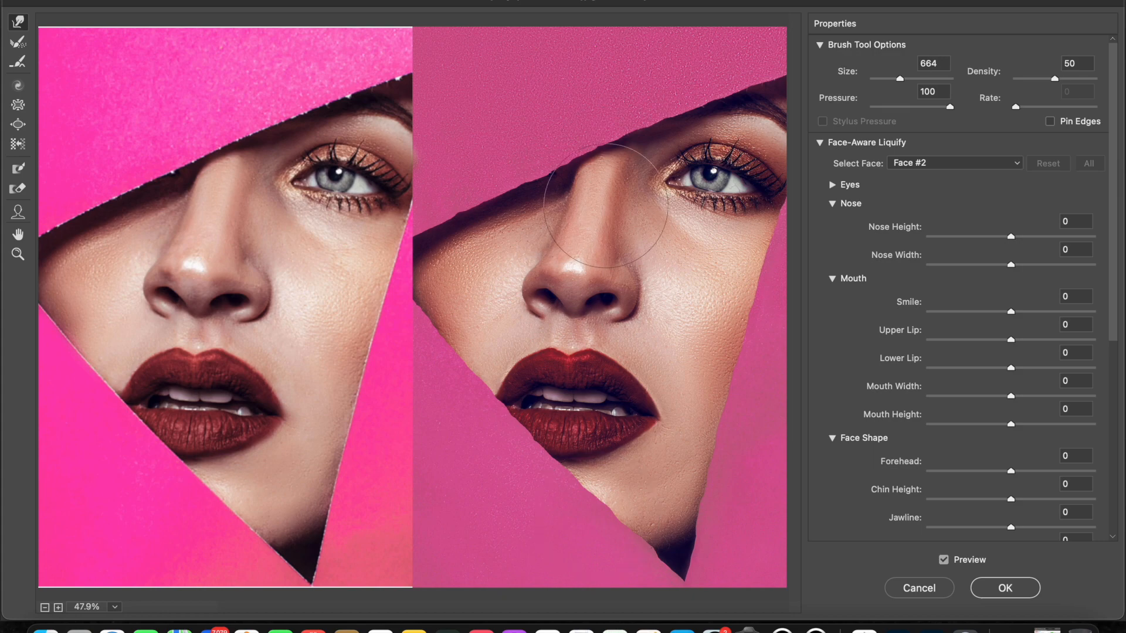
click(1005, 588)
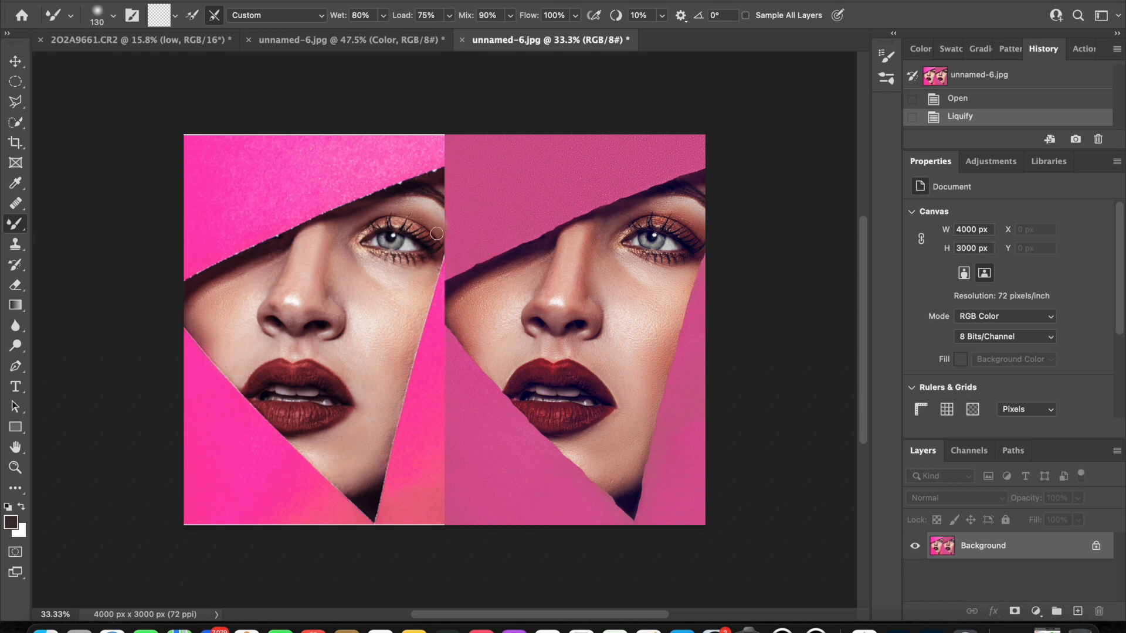
scroll(444, 263, left, 5)
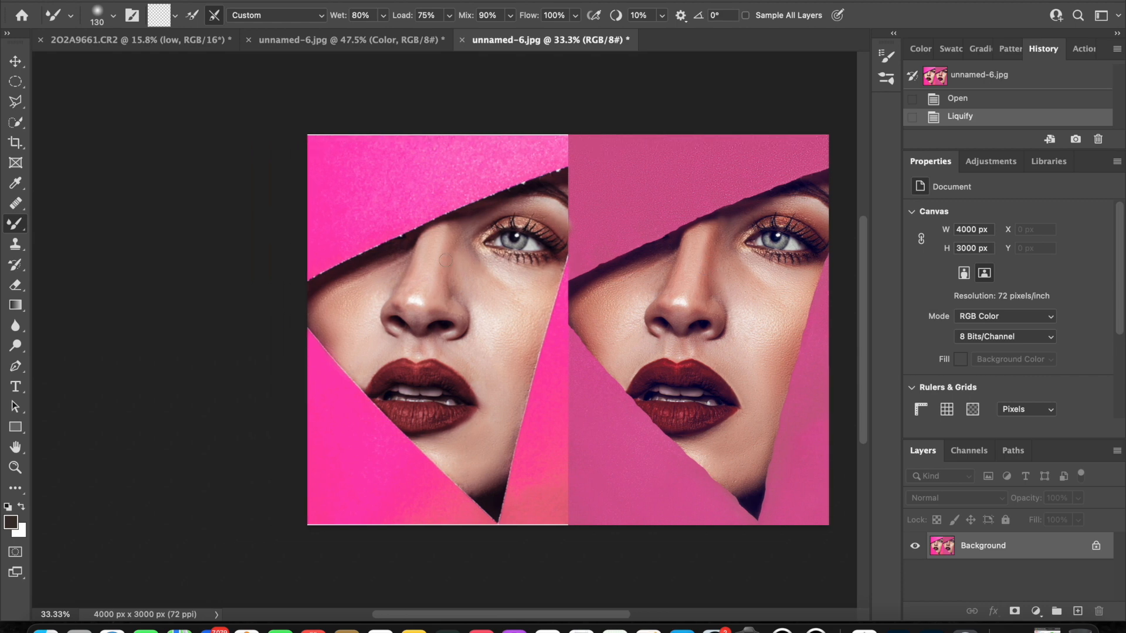
scroll(446, 260, right, 1)
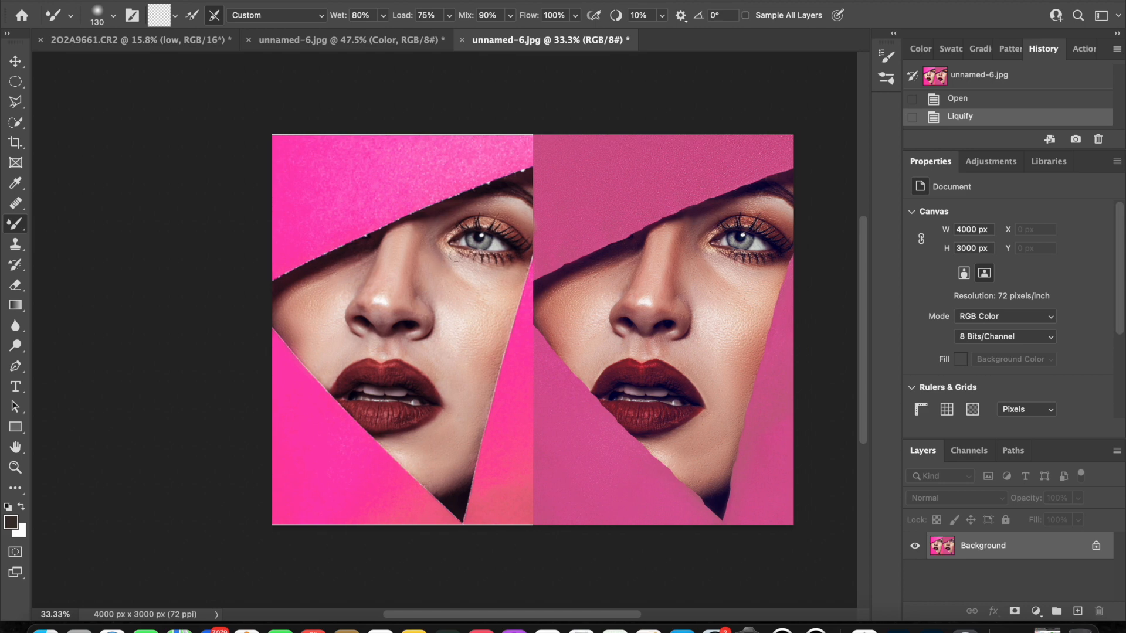
scroll(447, 259, right, 1)
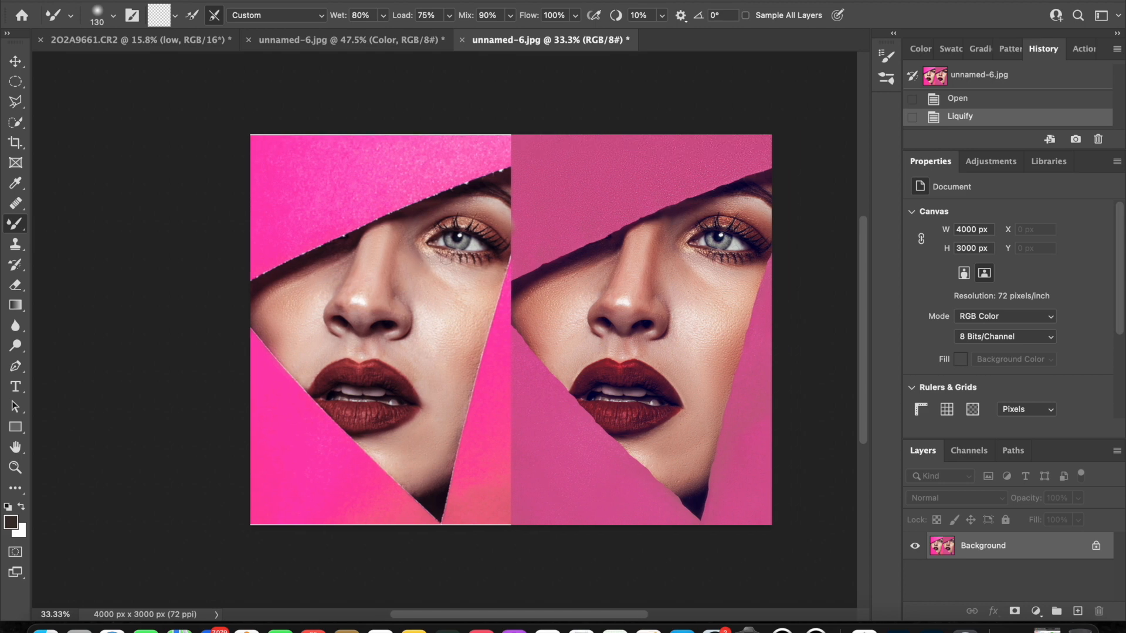